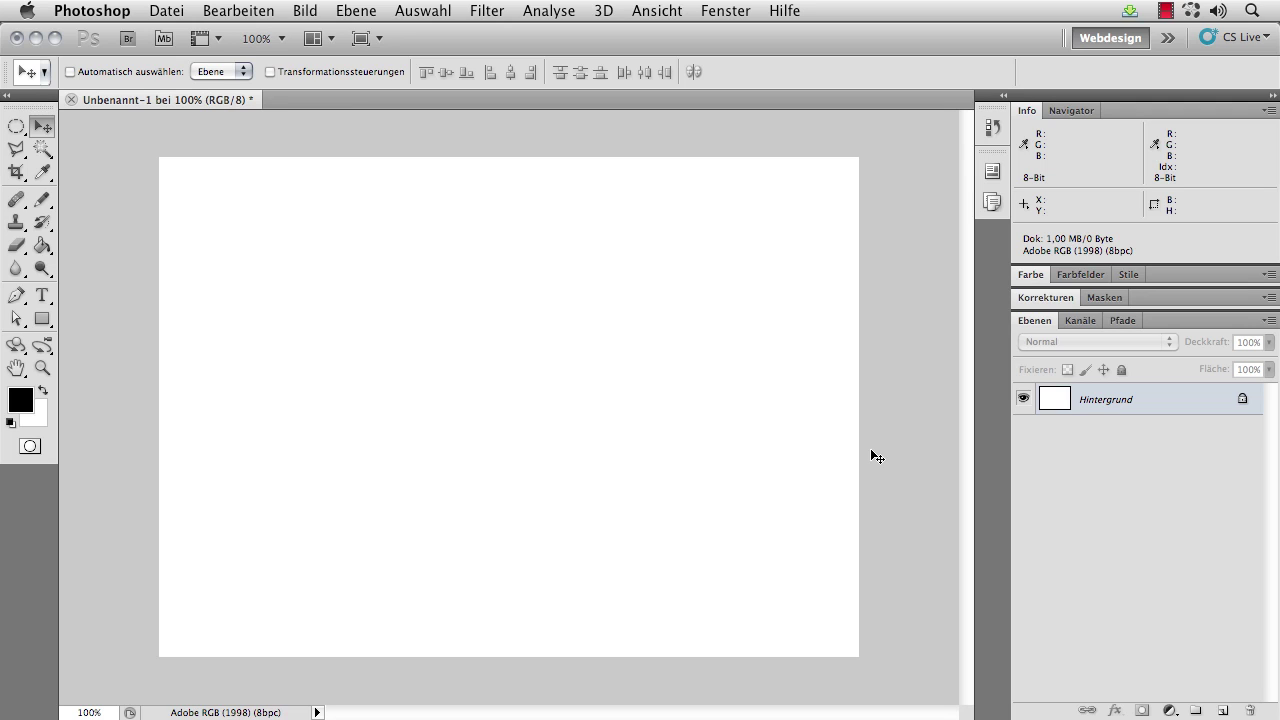
Type BEISPIEL as a new text layer on the canvas
{"action": "left_click", "coordinate": [42, 295]}
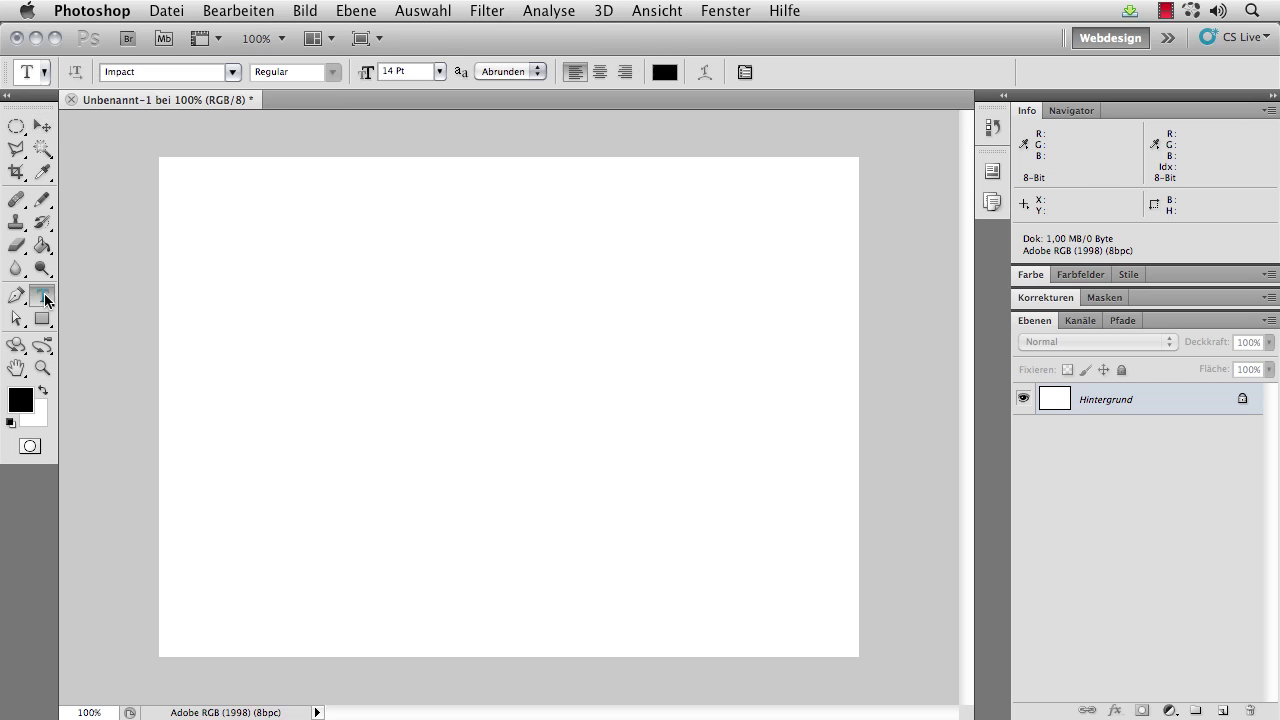
{"action": "left_click", "coordinate": [337, 425]}
{"action": "type", "text": "ISPIEL"}
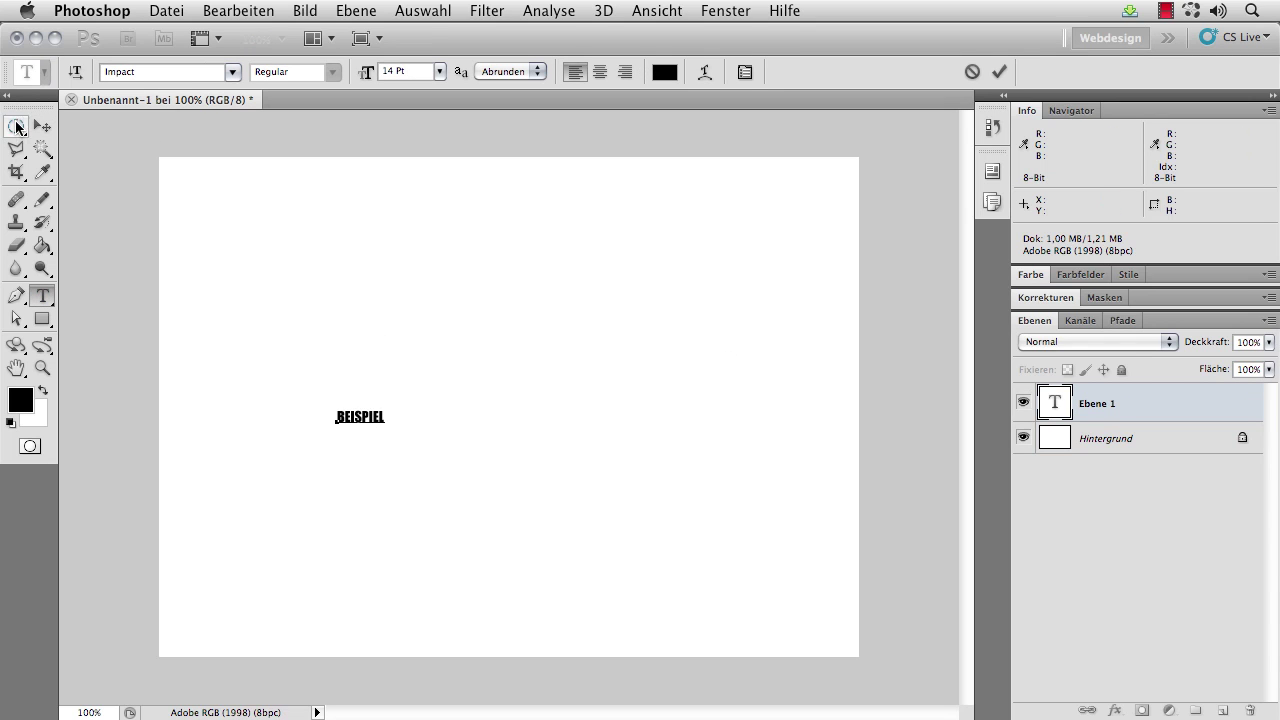
{"action": "left_click", "coordinate": [17, 126]}
Scale the BEISPIEL text up to roughly 987% and centre it in the upper middle
{"action": "key", "text": "ctrl+t"}
{"action": "mouse_move", "coordinate": [392, 402]}
{"action": "left_mouse_down"}
{"action": "mouse_move", "coordinate": [724, 302]}
{"action": "mouse_move", "coordinate": [811, 249]}
{"action": "left_mouse_up"}
{"action": "left_click_drag", "start_coordinate": [691, 316], "coordinate": [648, 310]}
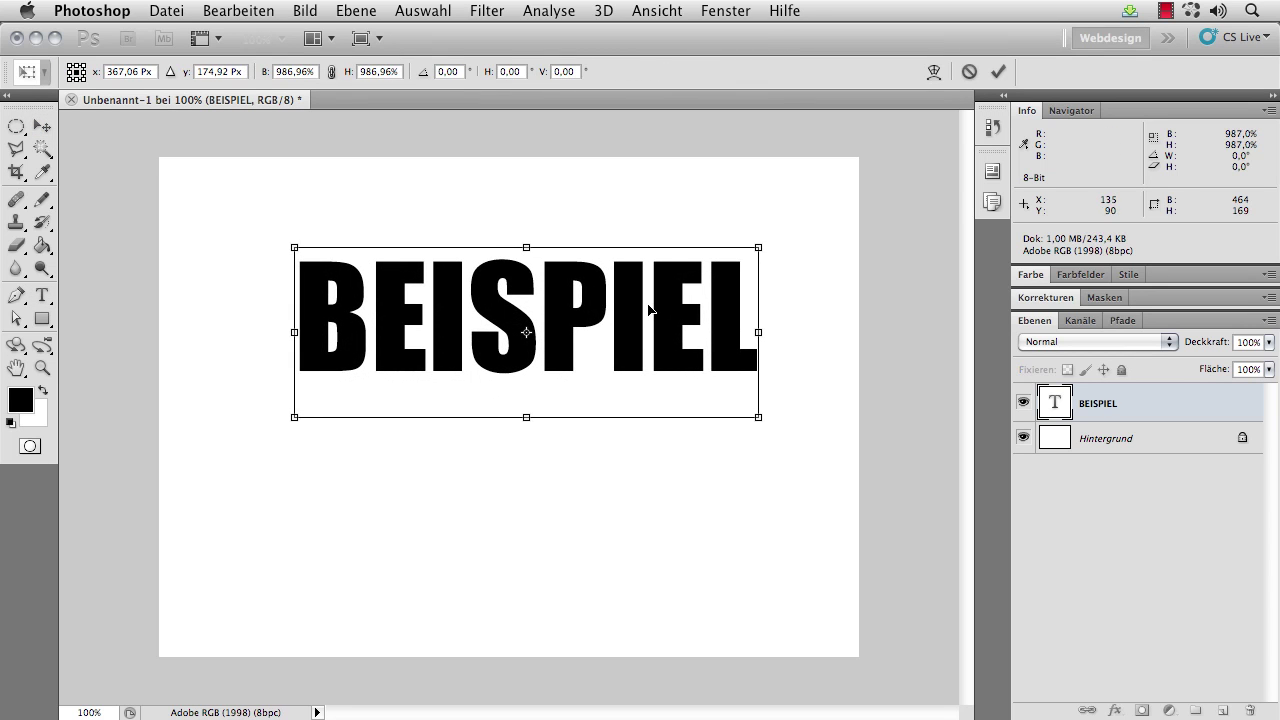
{"action": "key", "text": "Return"}
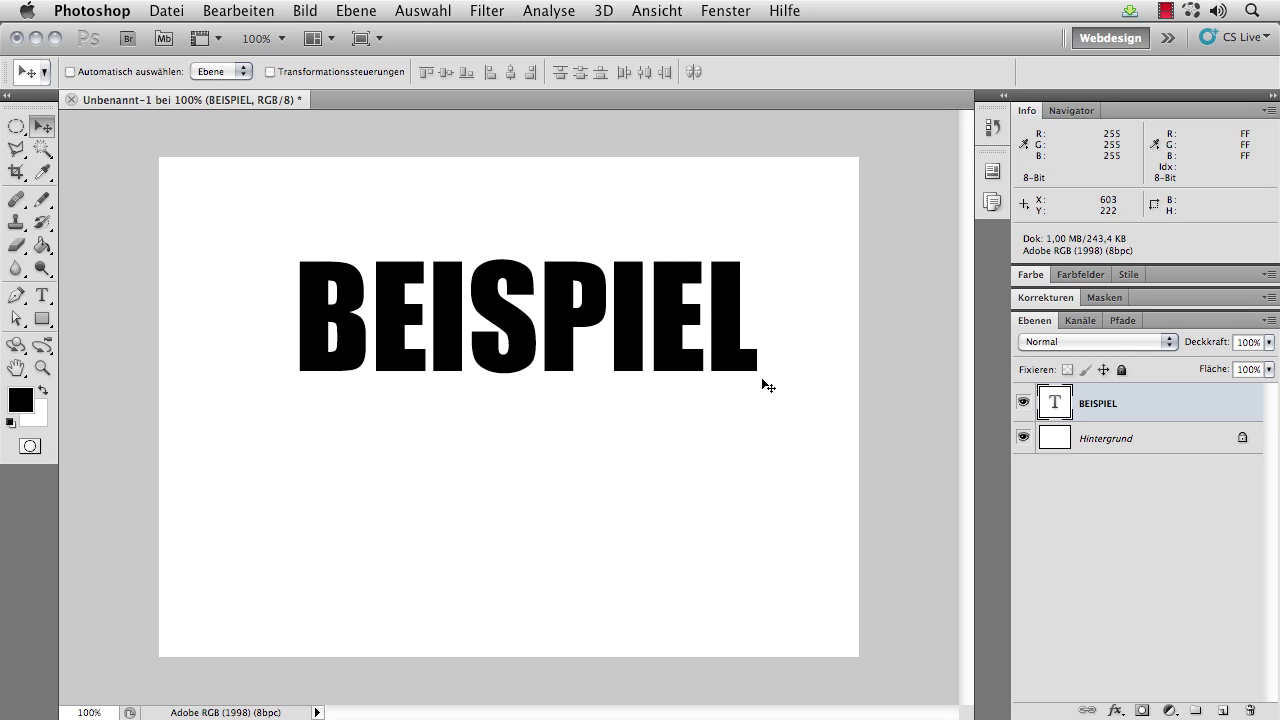
Duplicate the BEISPIEL layer, flip the copy vertically and move it just below the original
{"action": "left_click_drag", "start_coordinate": [1173, 407], "coordinate": [1222, 709]}
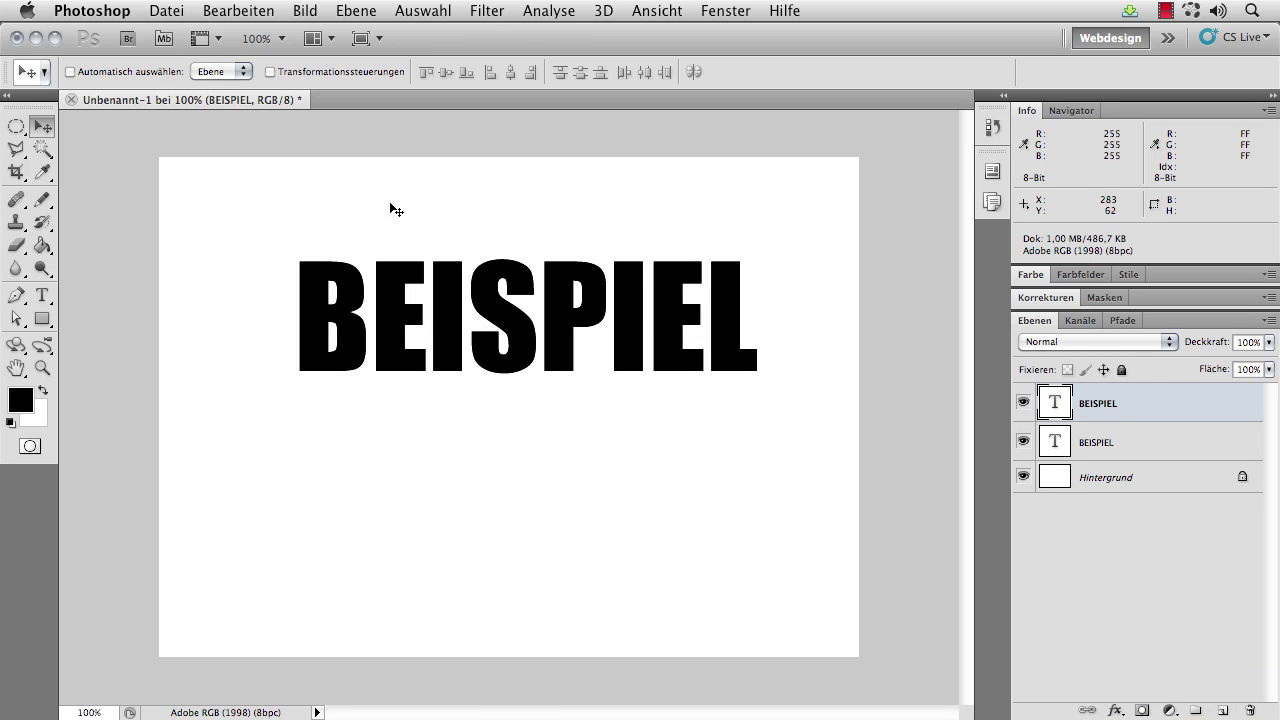
{"action": "left_click", "coordinate": [240, 10]}
{"action": "mouse_move", "coordinate": [267, 453]}
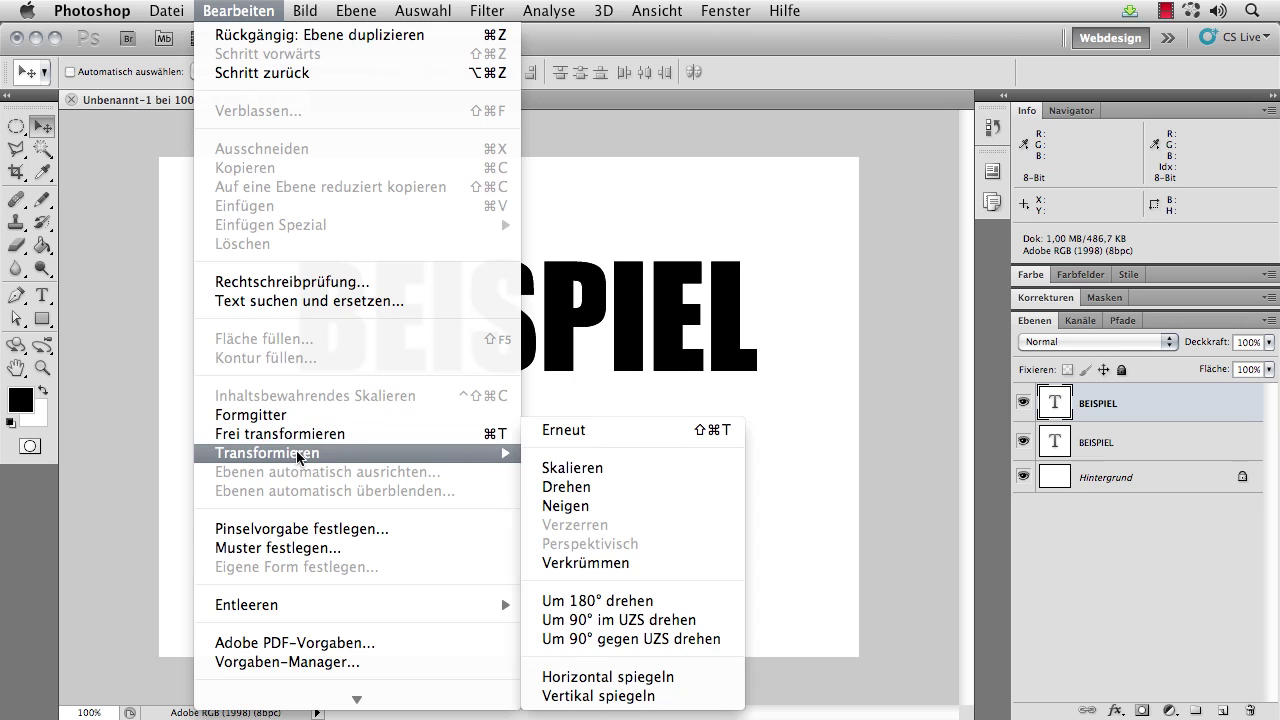
{"action": "left_click", "coordinate": [587, 699]}
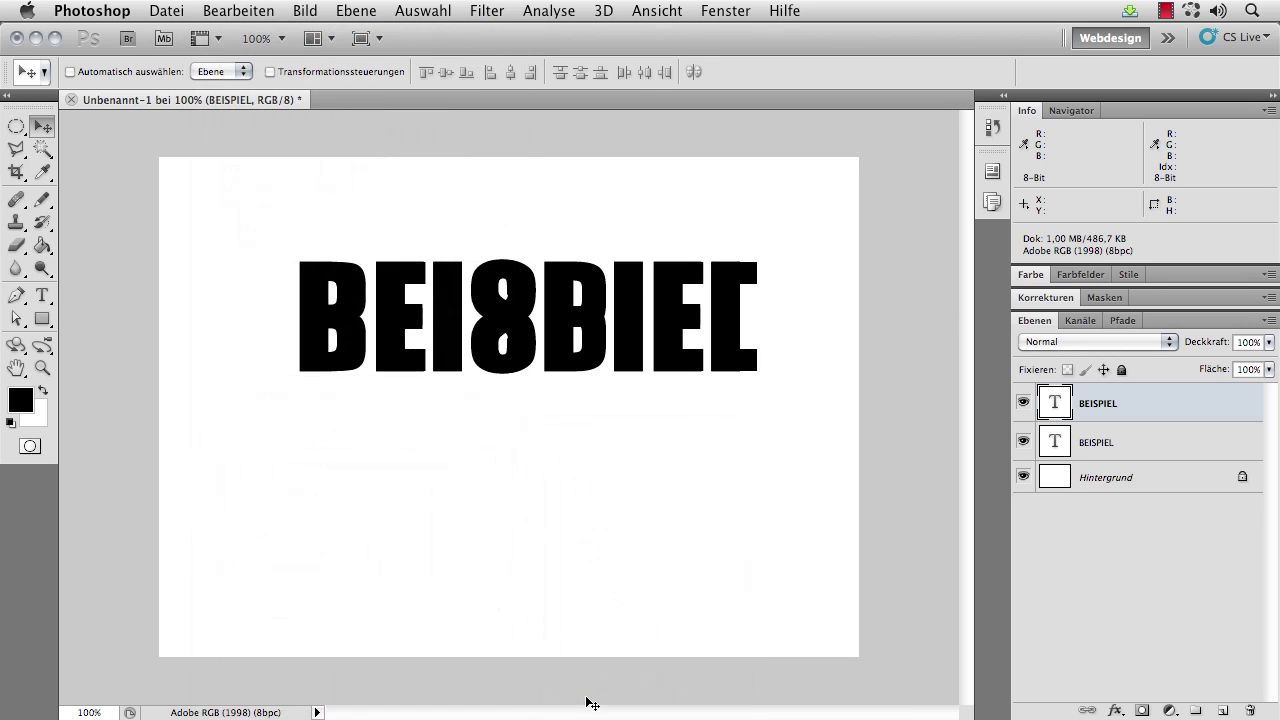
{"action": "left_click_drag", "start_coordinate": [600, 338], "coordinate": [614, 452]}
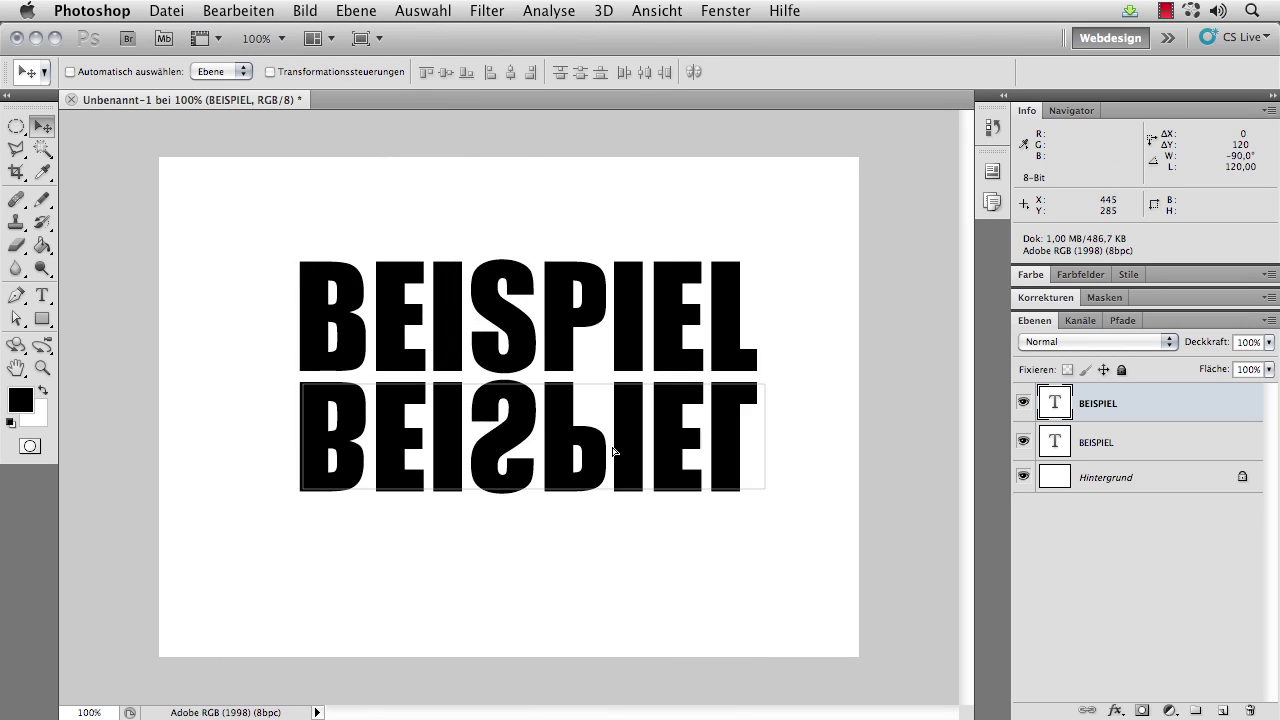
{"action": "key", "text": "shift+Up"}
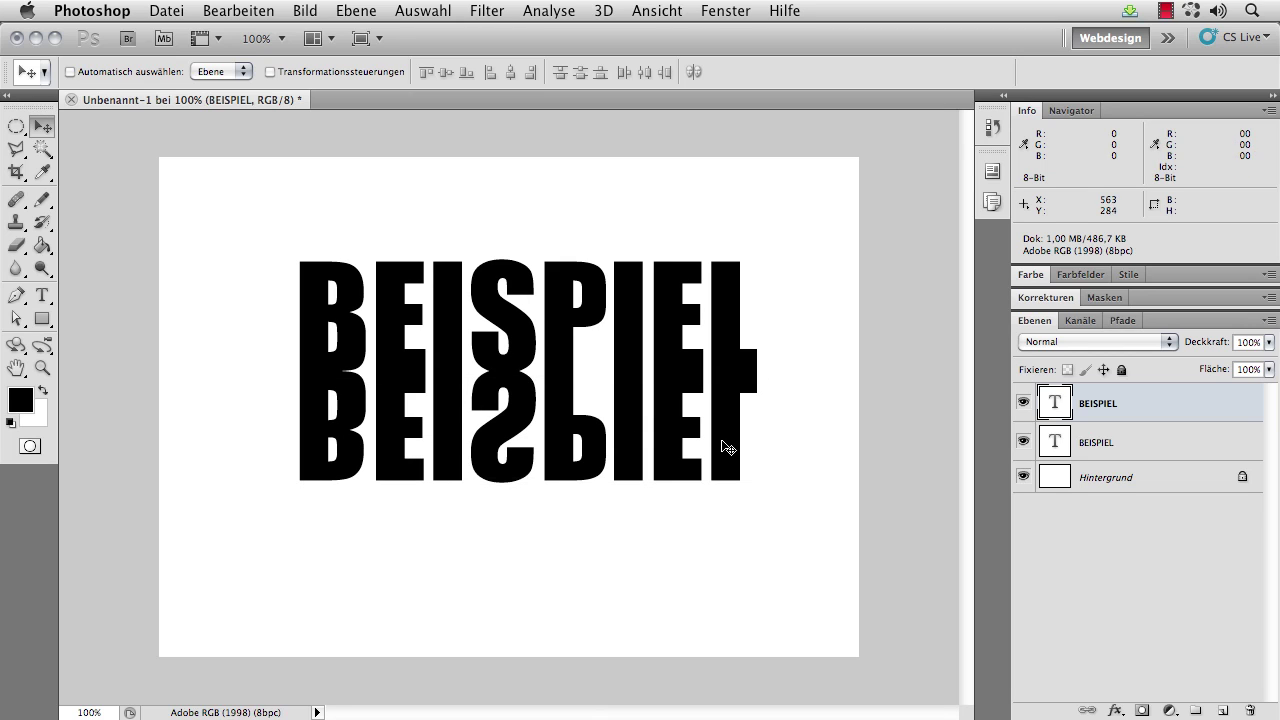
Rename the flipped copy to 'Spiegelung' and stack it below the BEISPIEL layer
{"action": "double_click", "coordinate": [1090, 404]}
{"action": "type", "text": "Spiegelung"}
{"action": "key", "text": "Return"}
{"action": "left_click_drag", "start_coordinate": [1158, 398], "coordinate": [1155, 462]}
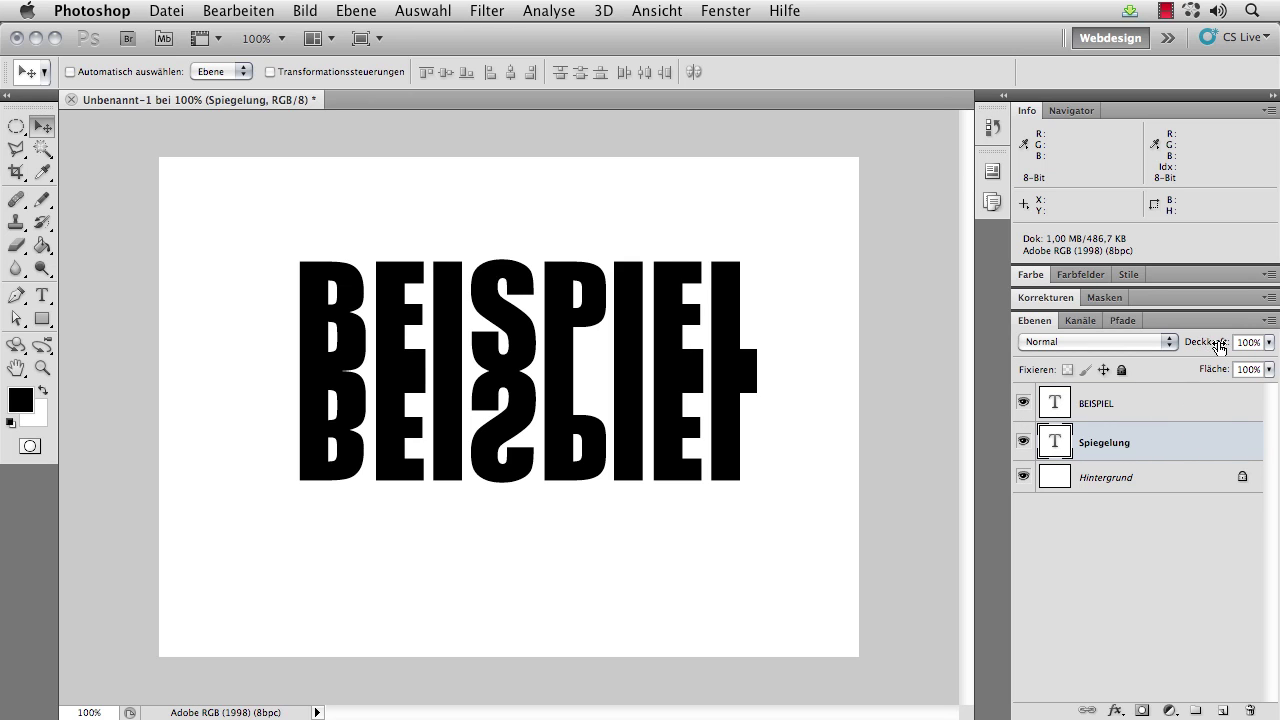
Scrub the Spiegelung layer's Deckkraft down to 42% for a pale grey reflection
{"action": "mouse_move", "coordinate": [1220, 347]}
{"action": "left_mouse_down"}
{"action": "mouse_move", "coordinate": [1150, 343]}
{"action": "mouse_move", "coordinate": [1191, 345]}
{"action": "left_mouse_up"}
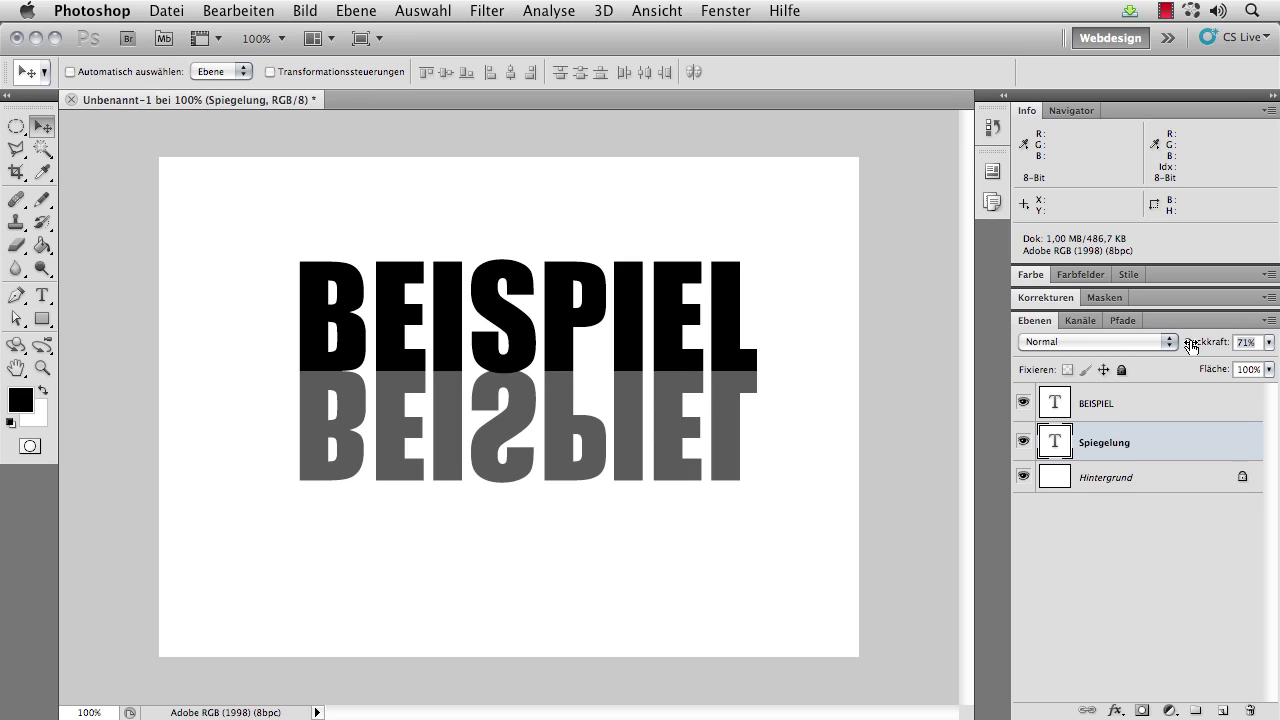
{"action": "left_click_drag", "start_coordinate": [1191, 346], "coordinate": [1161, 348]}
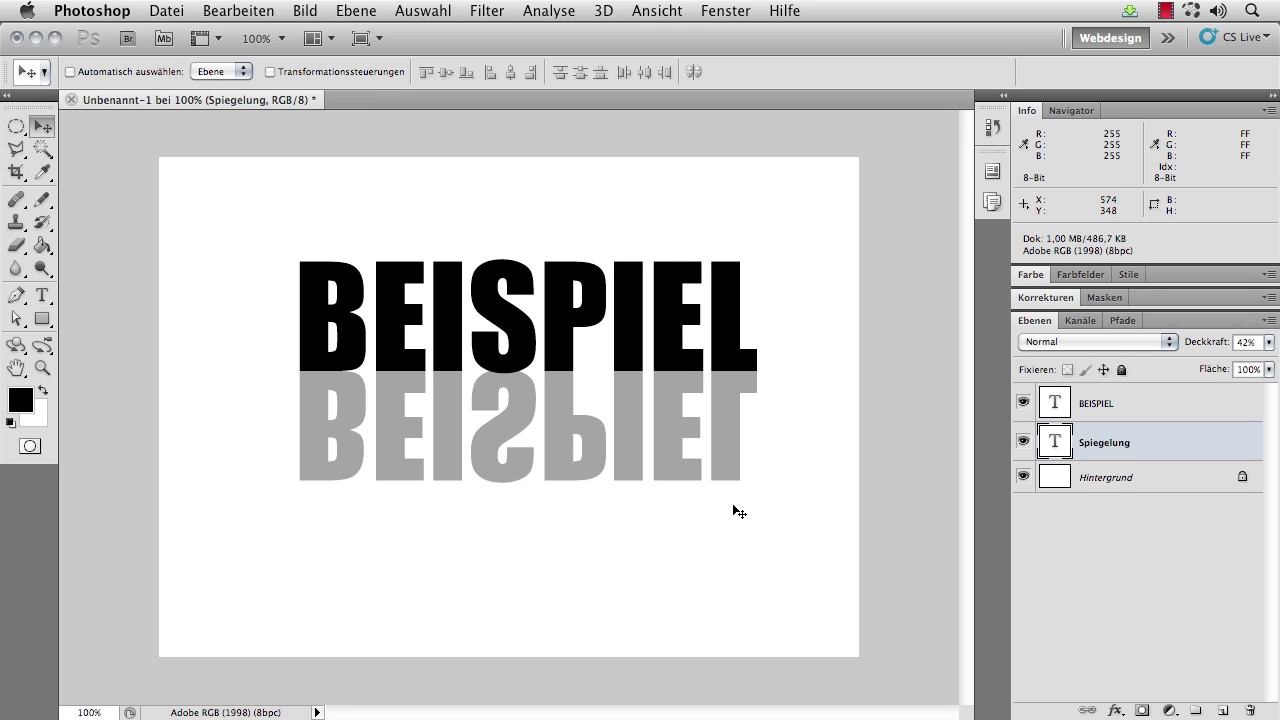
Add a layer mask to Spiegelung and drag a vertical black-to-white gradient over the reflection
{"action": "left_click", "coordinate": [1143, 710]}
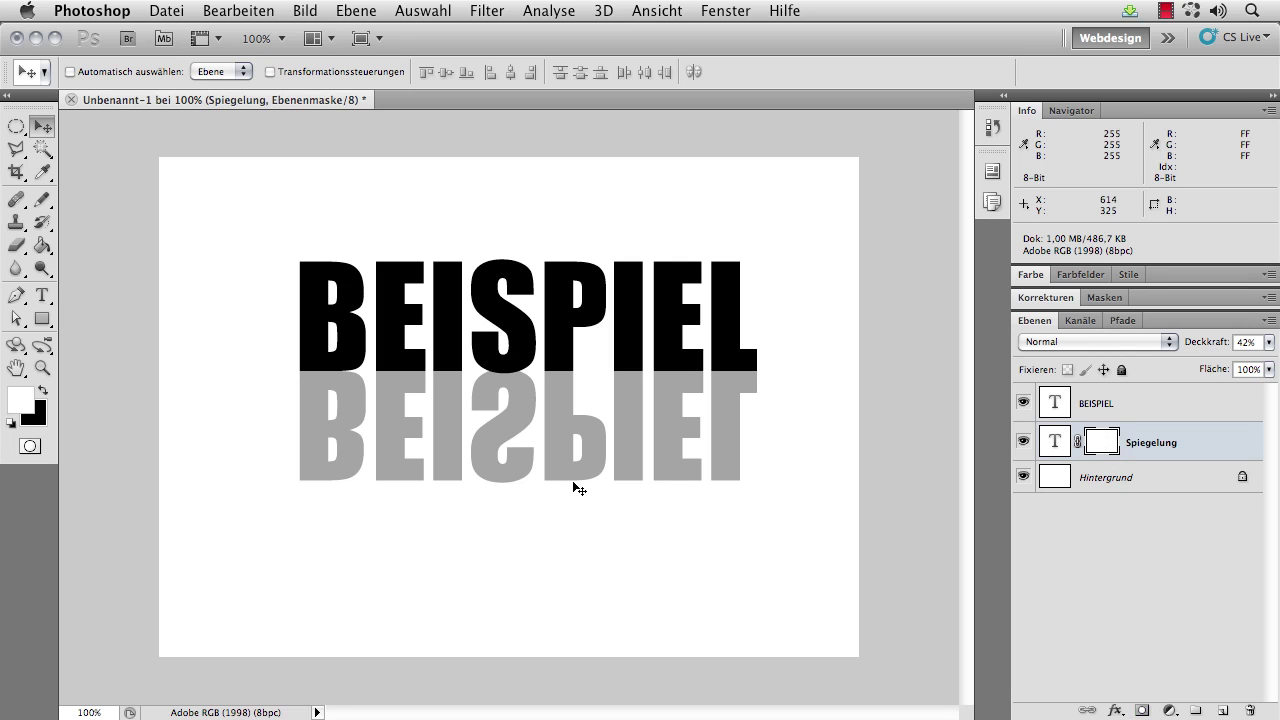
{"action": "left_click_drag", "start_coordinate": [42, 245], "coordinate": [144, 243]}
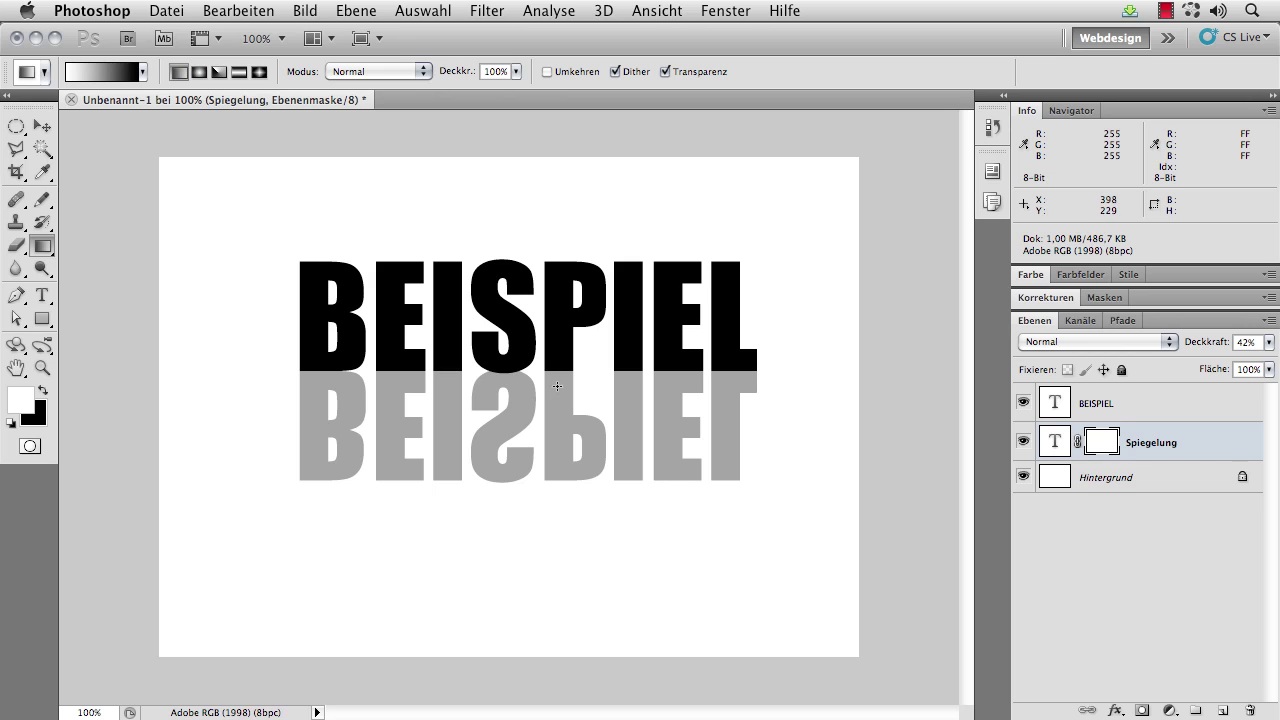
{"action": "left_click_drag", "start_coordinate": [553, 370], "coordinate": [569, 479]}
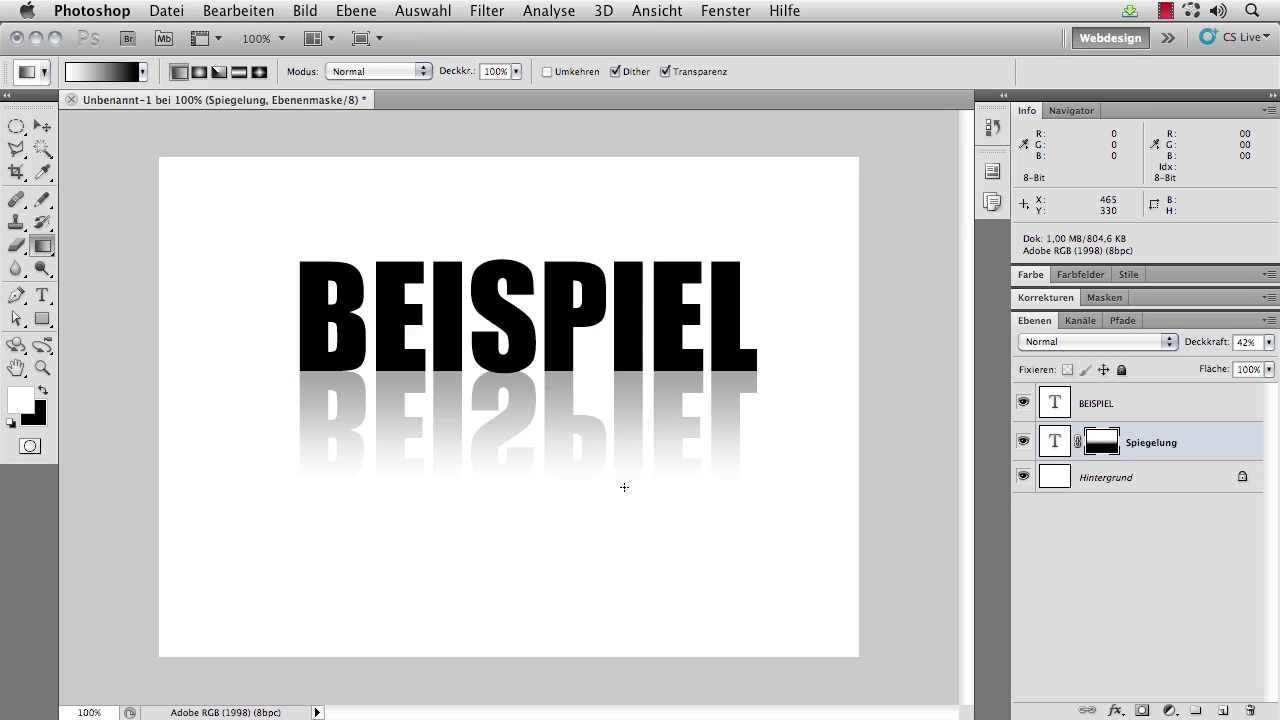
Rasterize the Spiegelung text layer and zoom in on the reflection
{"action": "right_click", "coordinate": [1212, 432]}
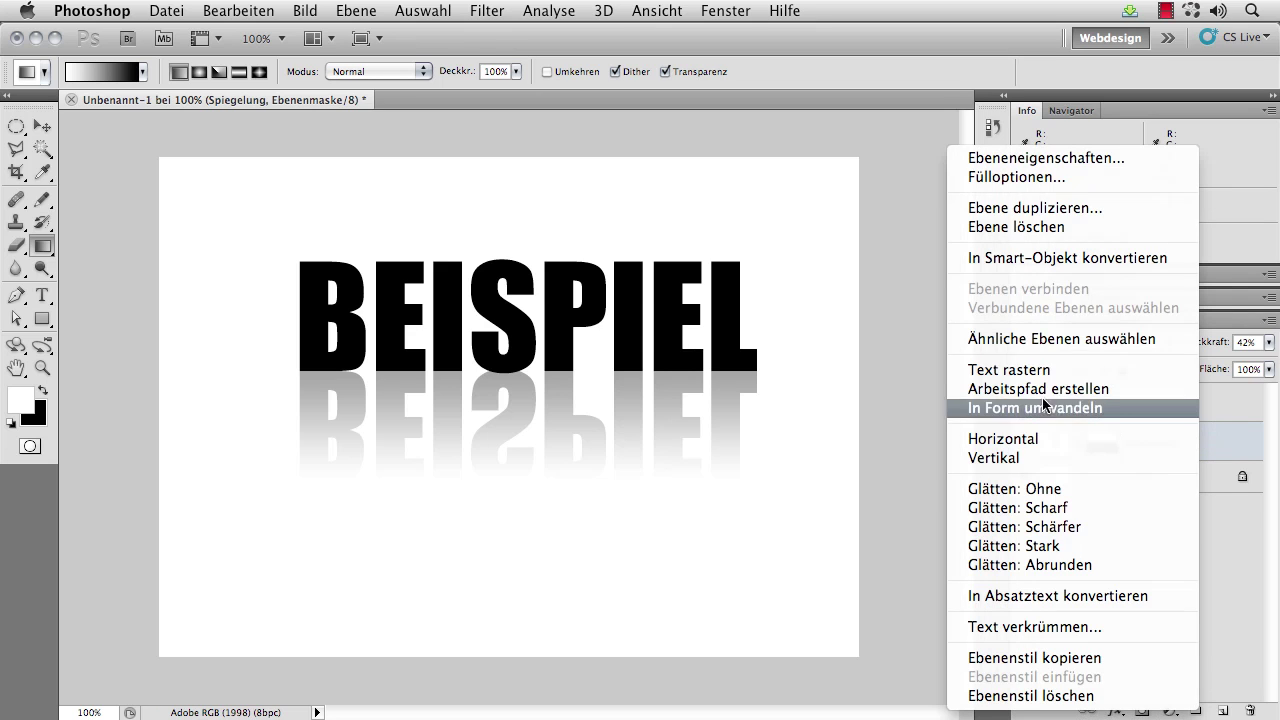
{"action": "left_click", "coordinate": [1024, 372]}
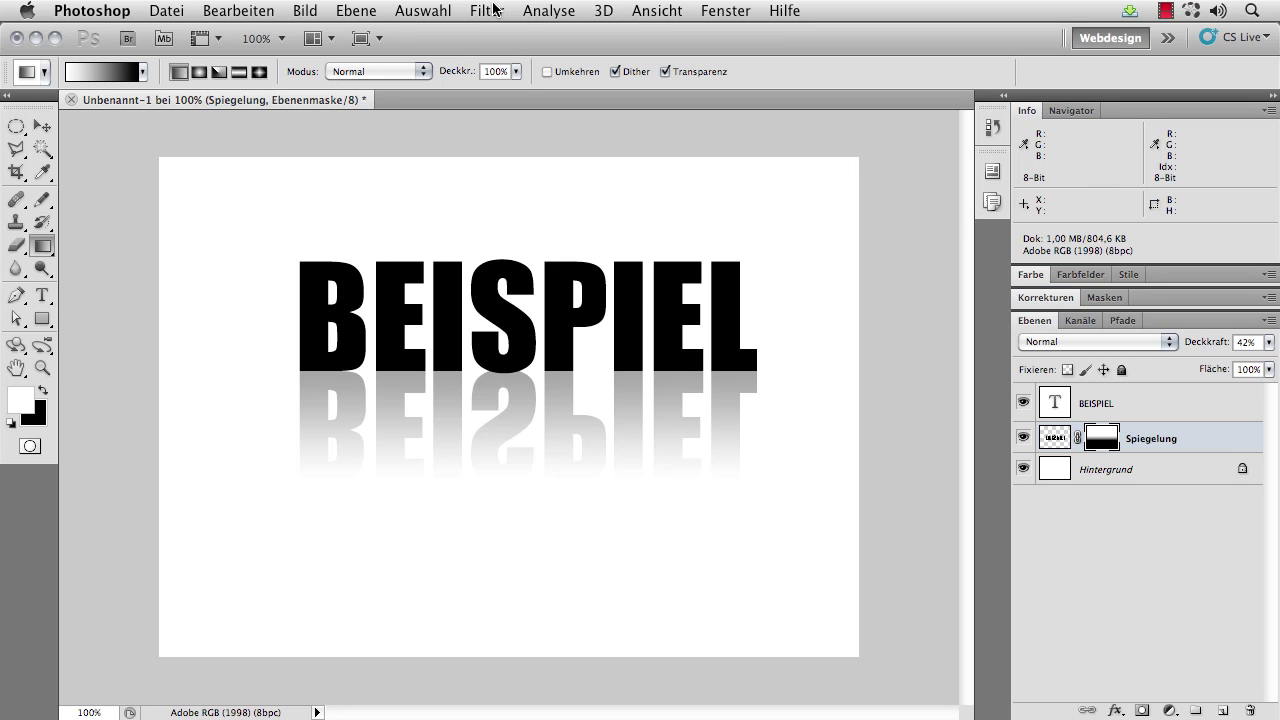
{"action": "left_click", "coordinate": [42, 368]}
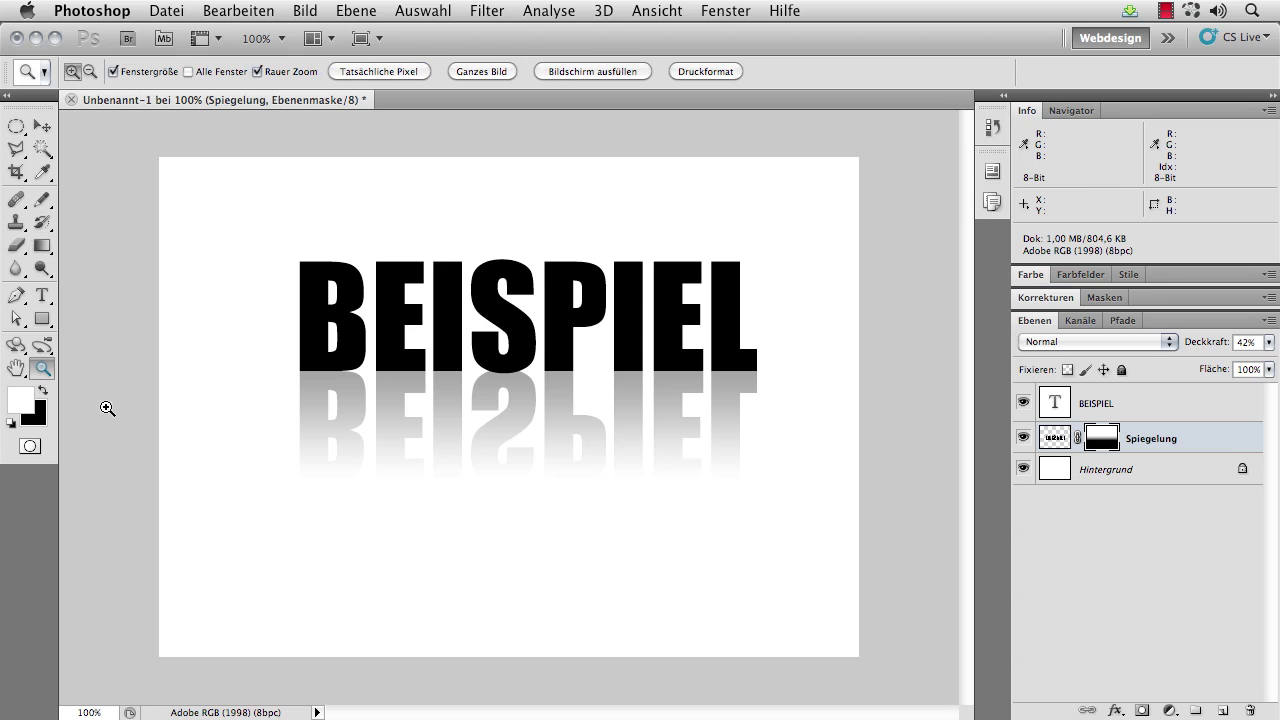
{"action": "left_click_drag", "start_coordinate": [360, 388], "coordinate": [326, 328]}
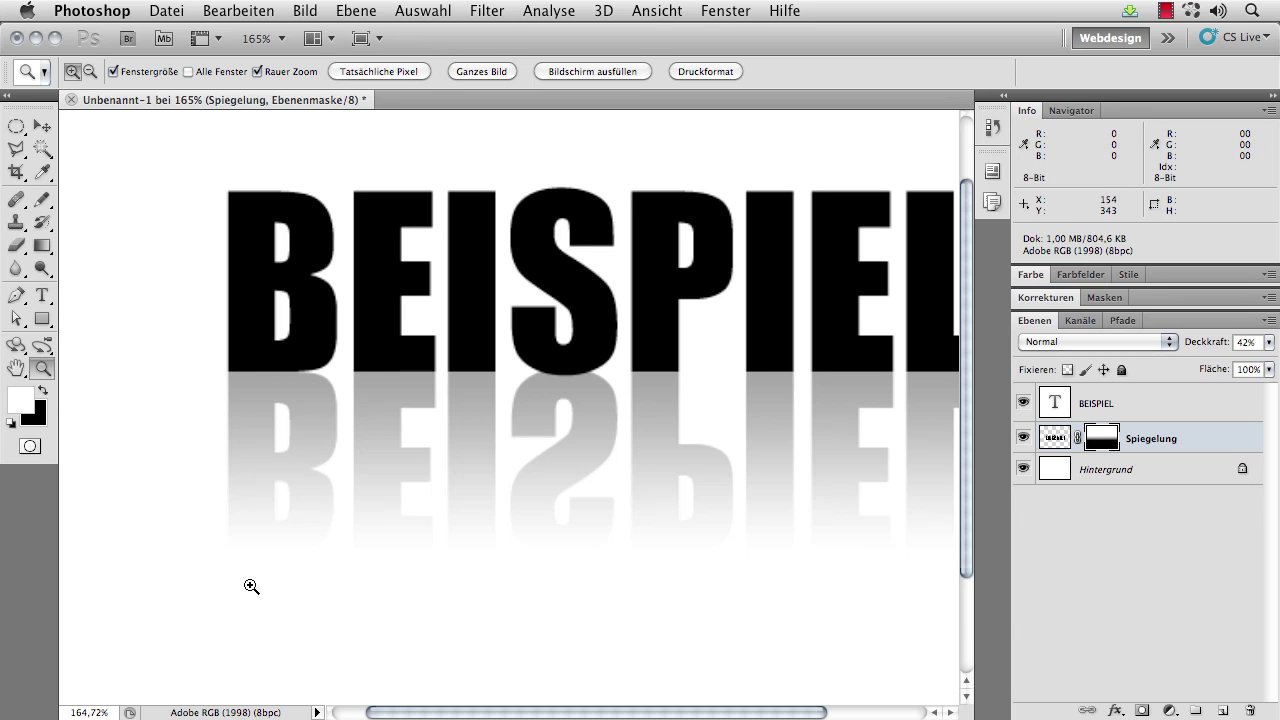
Blur the Spiegelung layer's pixels across the reflection with a size-99 Blur brush
{"action": "left_click", "coordinate": [16, 268]}
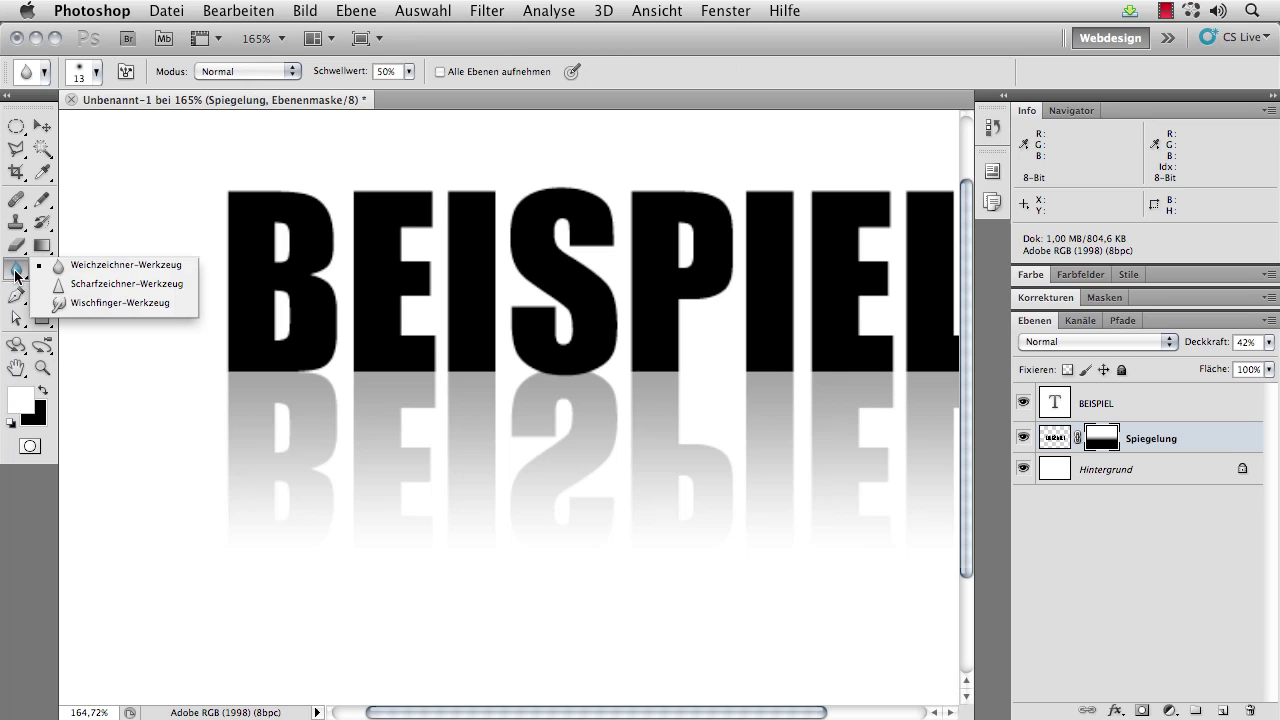
{"action": "left_click", "coordinate": [110, 265]}
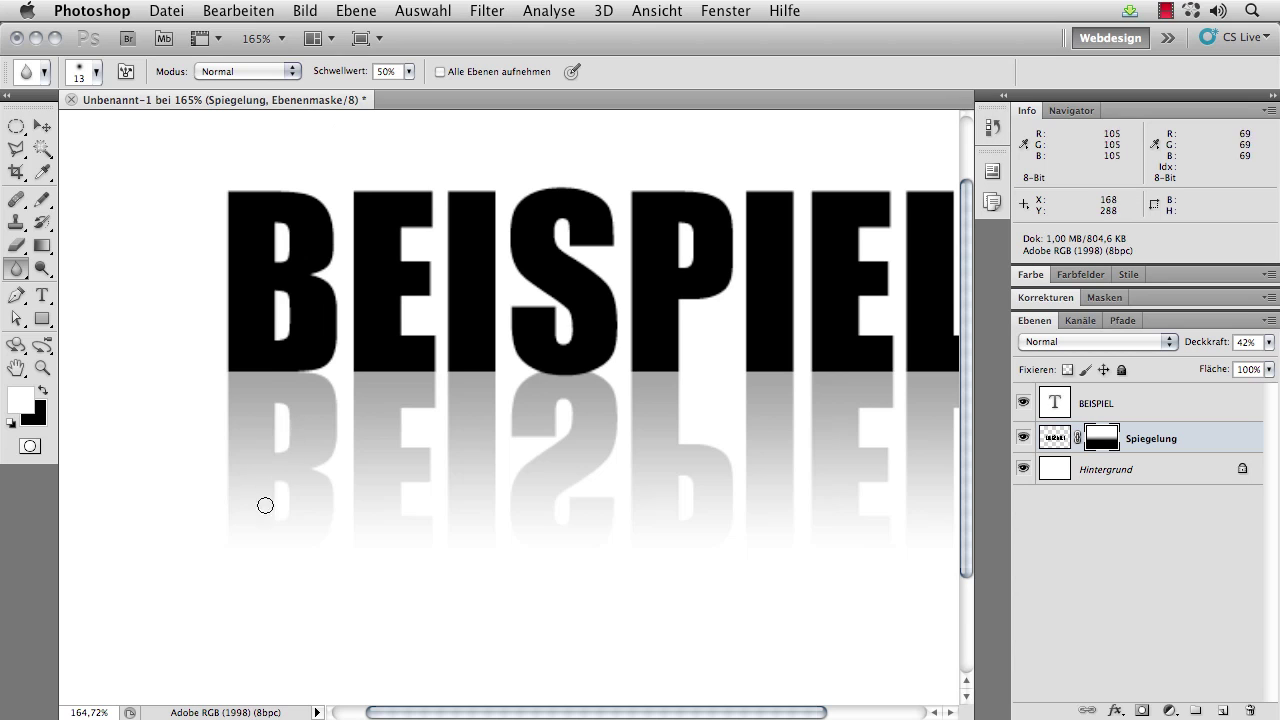
{"action": "left_click_drag", "start_coordinate": [233, 517], "coordinate": [310, 521]}
{"action": "left_click", "coordinate": [1058, 440]}
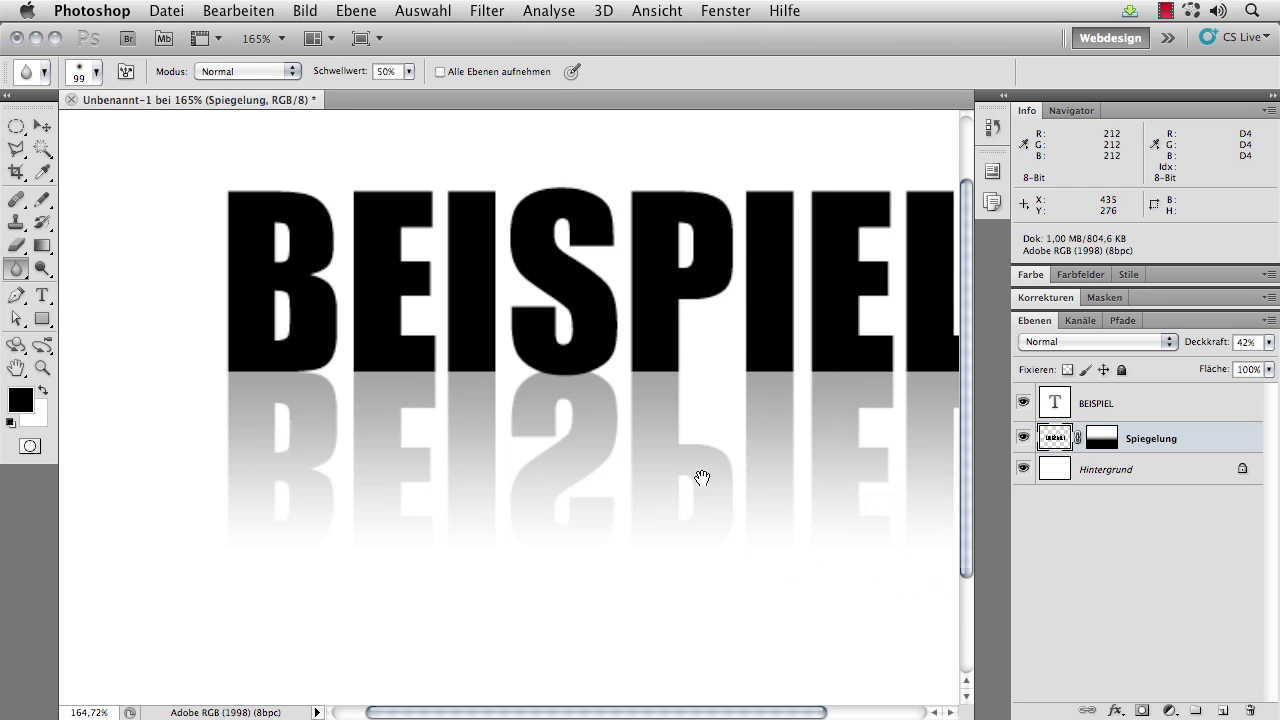
{"action": "left_click_drag", "start_coordinate": [700, 477], "coordinate": [700, 357]}
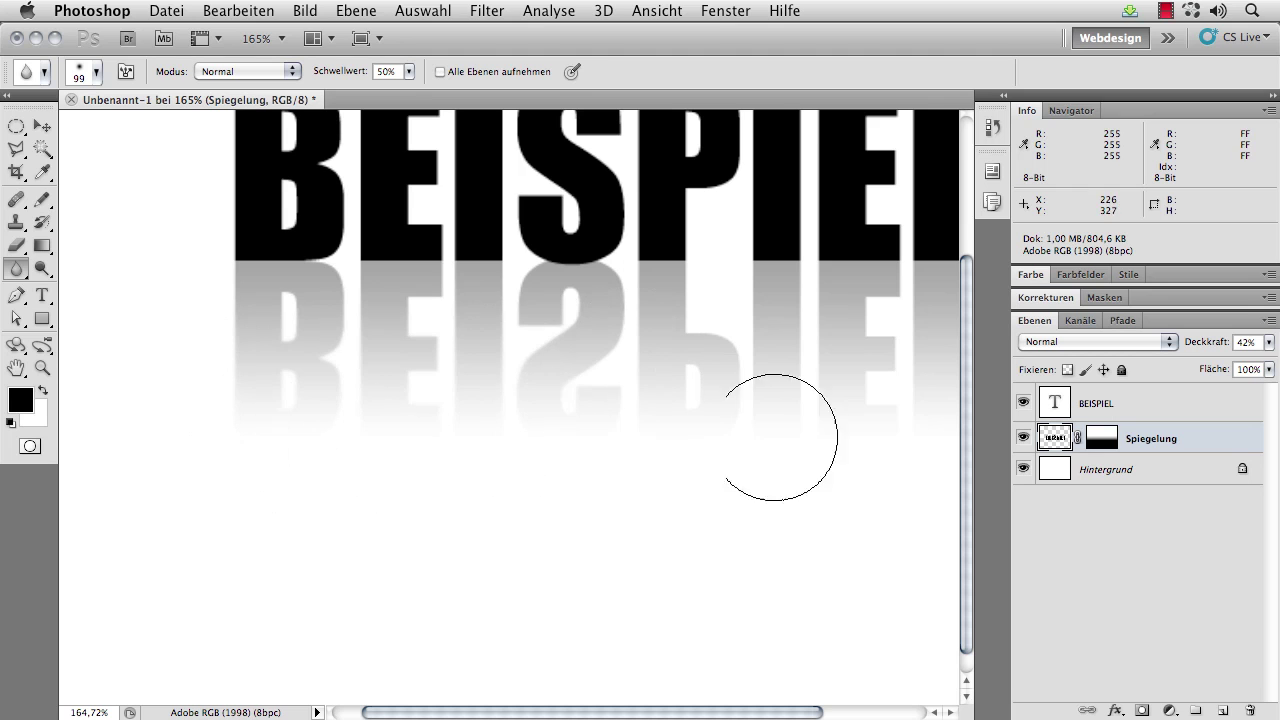
{"action": "left_click_drag", "start_coordinate": [756, 399], "coordinate": [366, 391]}
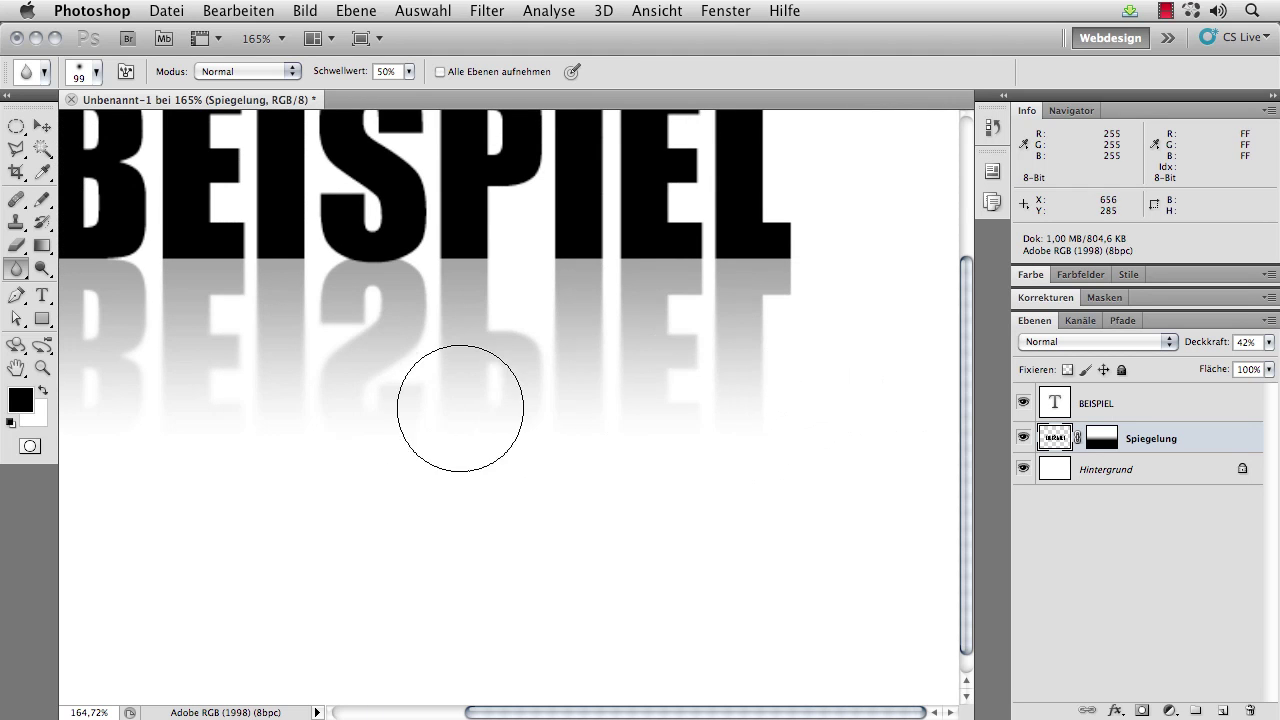
{"action": "left_click_drag", "start_coordinate": [432, 413], "coordinate": [734, 406]}
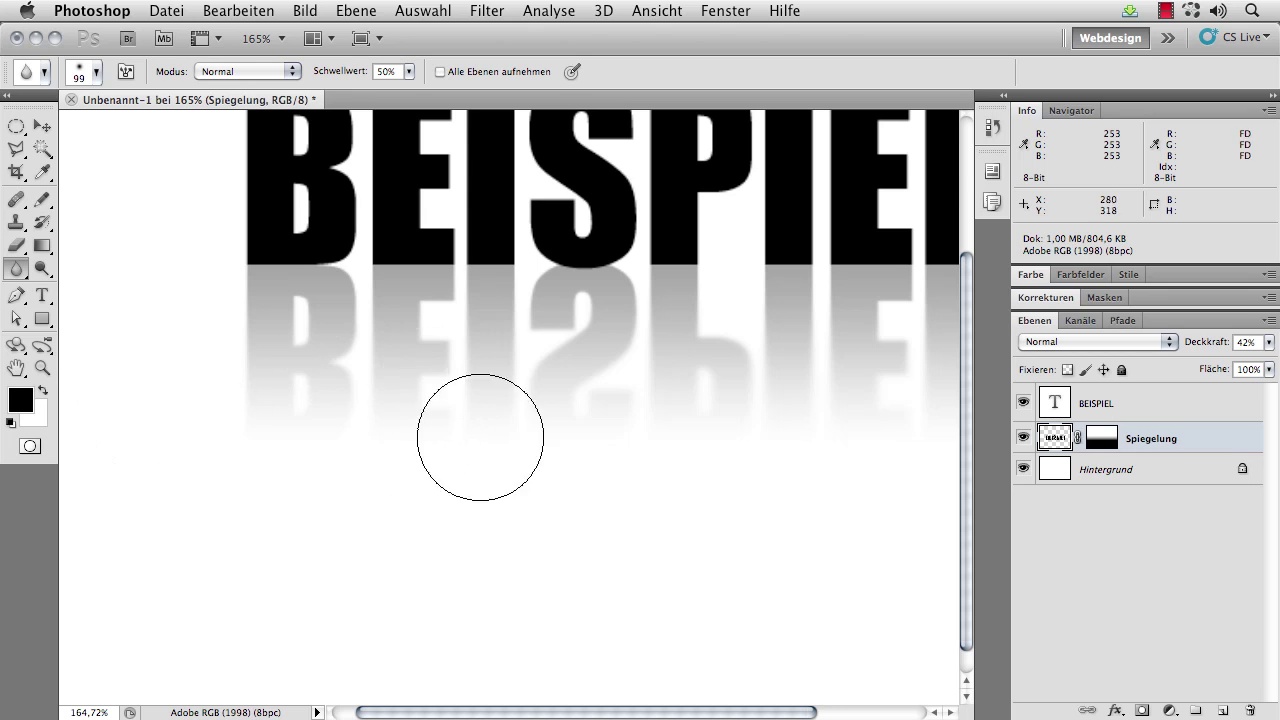
{"action": "left_click_drag", "start_coordinate": [731, 440], "coordinate": [521, 434]}
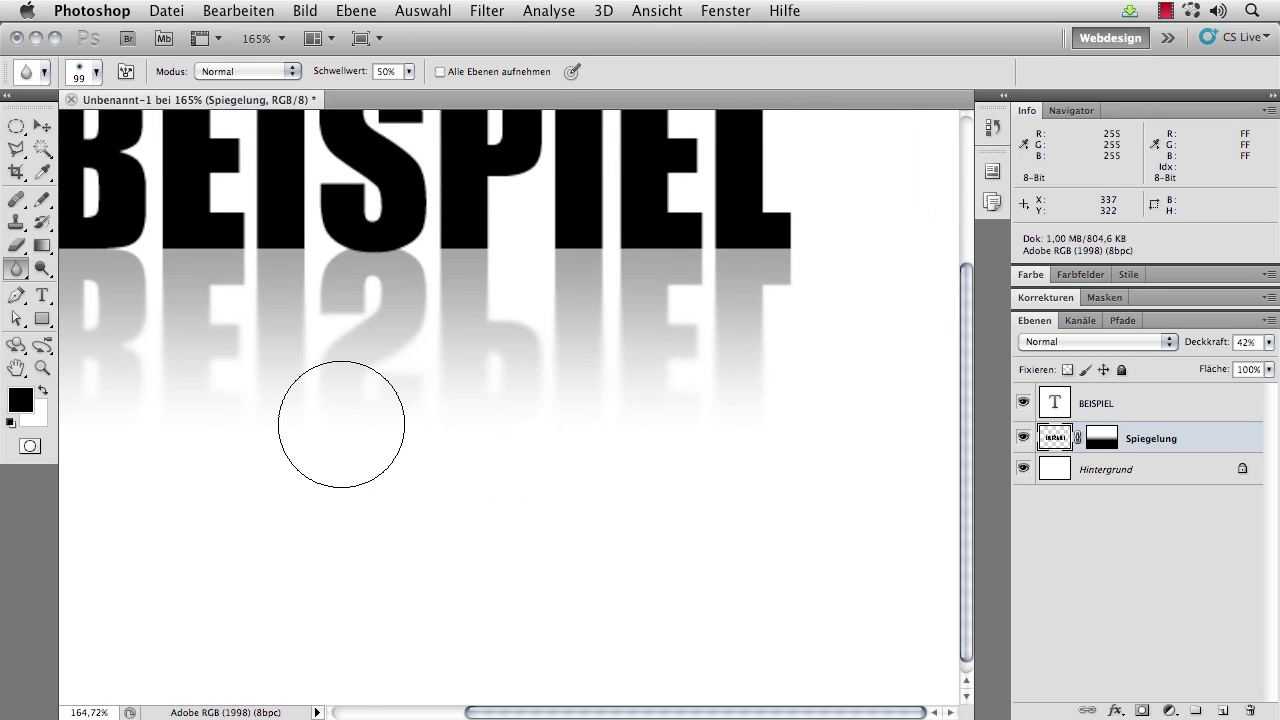
Return the view to 100%, switch back to the Move tool and begin a new document
{"action": "double_click", "coordinate": [41, 366]}
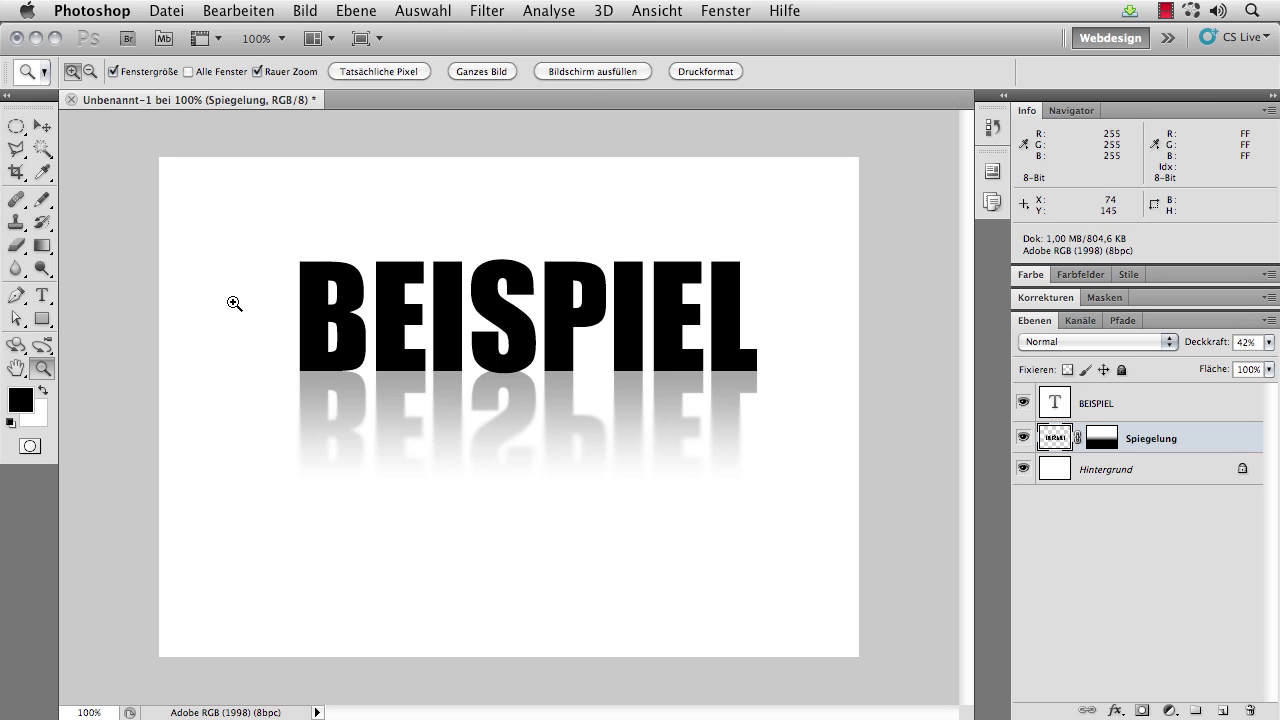
{"action": "key", "text": "v"}
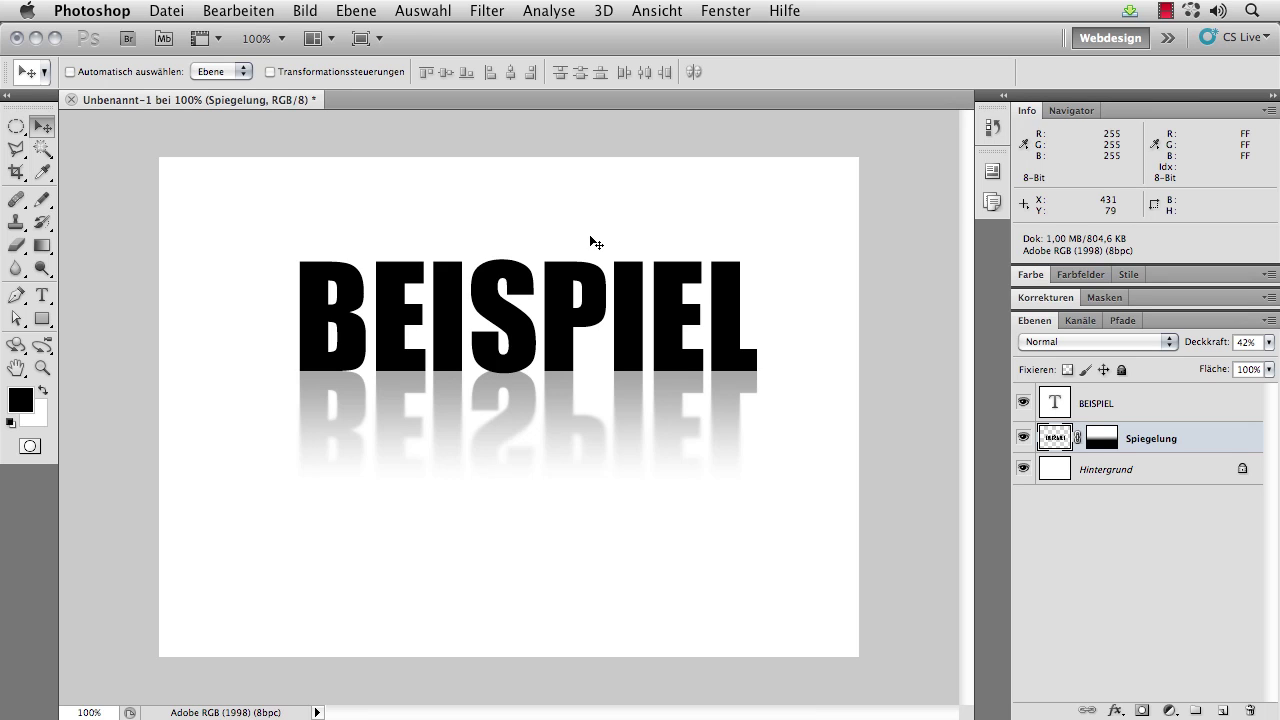
{"action": "key", "text": "ctrl+n"}
Create the new blank document and type Beispiel as a text layer
{"action": "key", "text": "Return"}
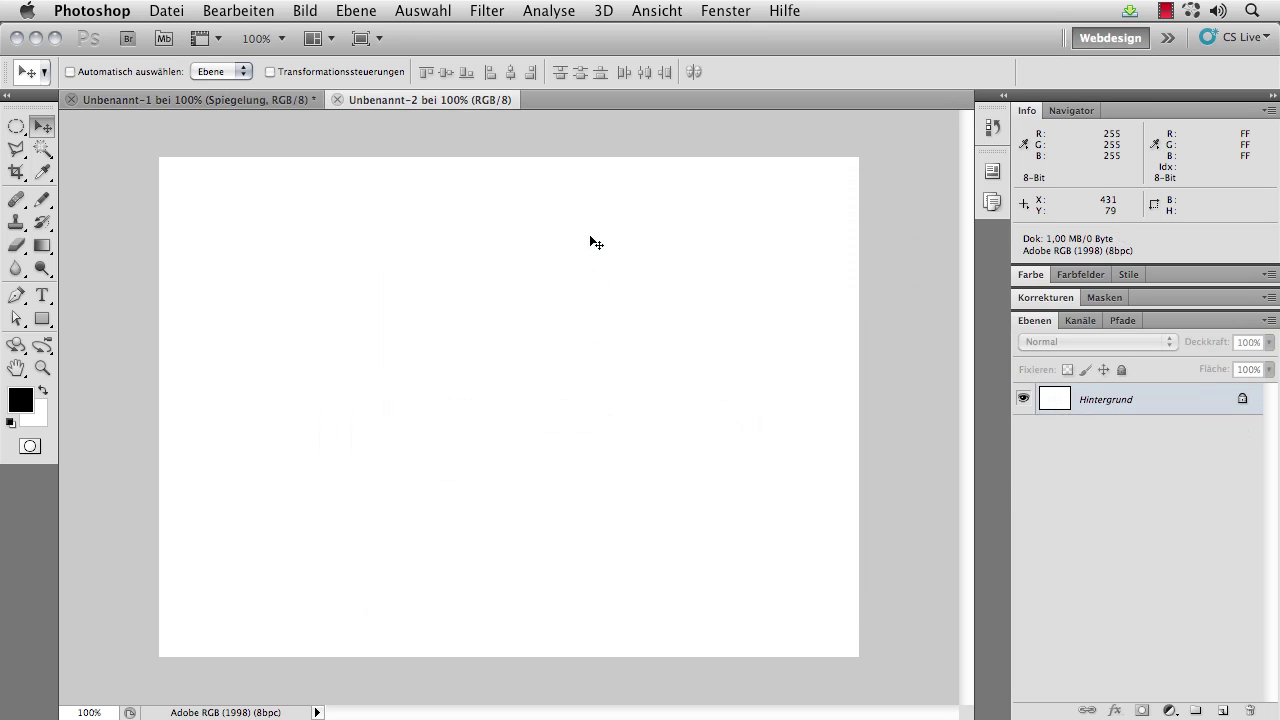
{"action": "left_click", "coordinate": [42, 295]}
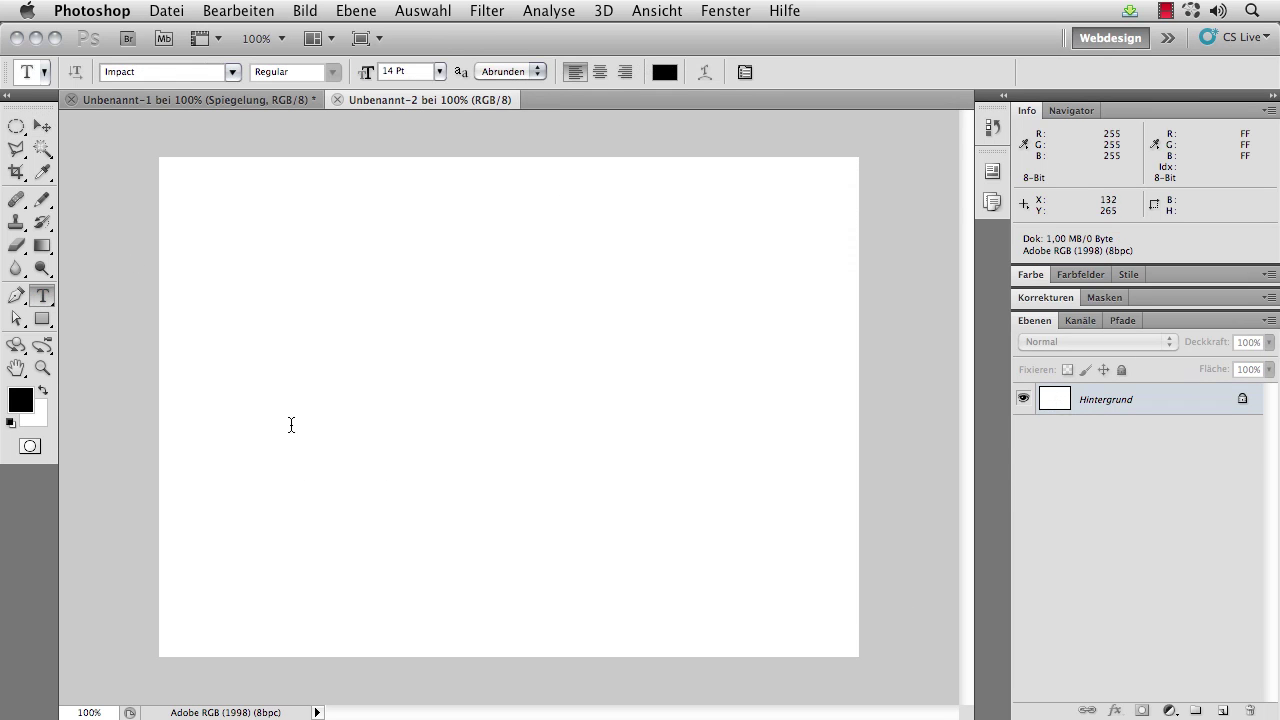
{"action": "left_click", "coordinate": [291, 425]}
{"action": "type", "text": "ispiel"}
{"action": "left_click", "coordinate": [43, 125]}
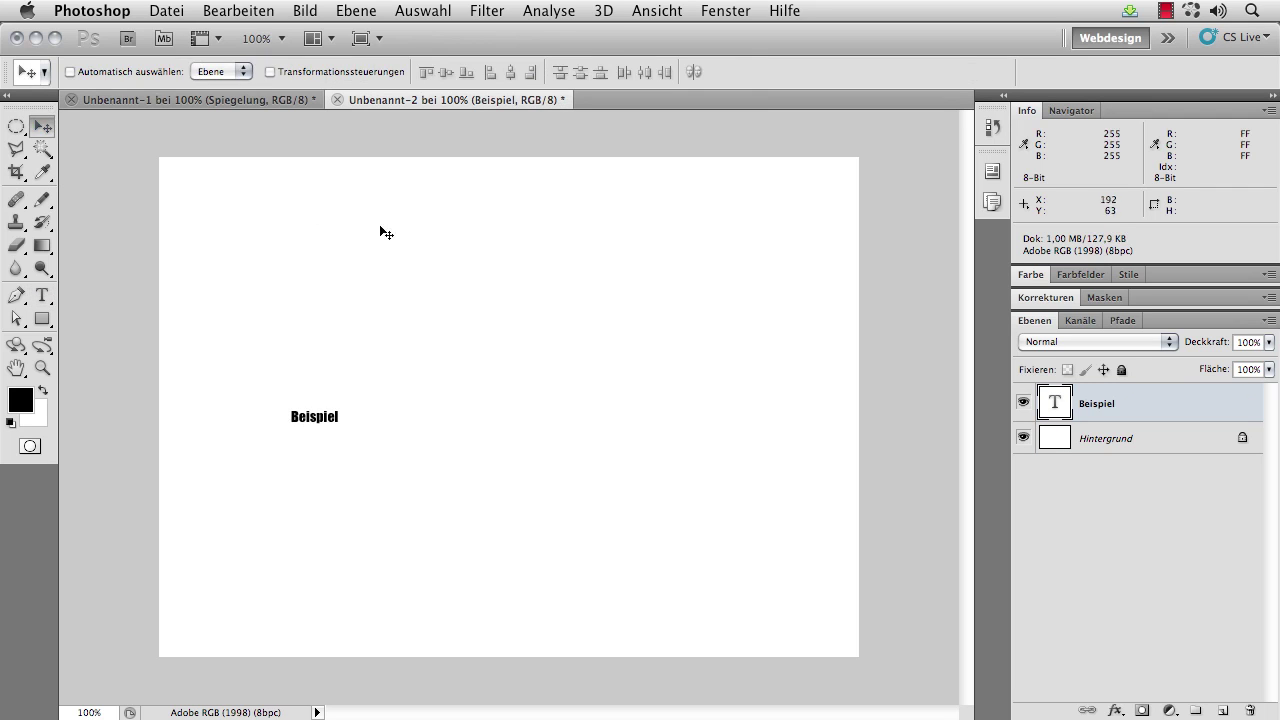
Scale the Beispiel text up to about 1118.78% and shift it left
{"action": "key", "text": "ctrl+t"}
{"action": "left_click_drag", "start_coordinate": [349, 403], "coordinate": [829, 243]}
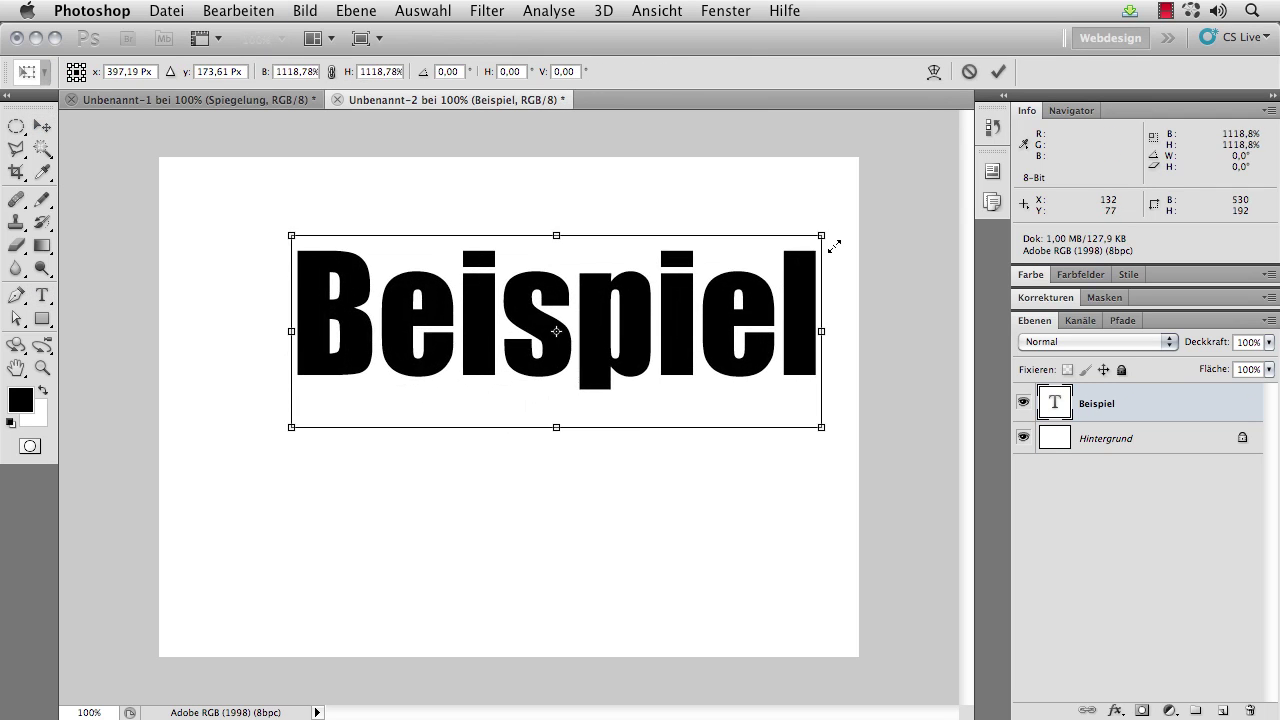
{"action": "left_click_drag", "start_coordinate": [747, 303], "coordinate": [705, 297]}
{"action": "key", "text": "Return"}
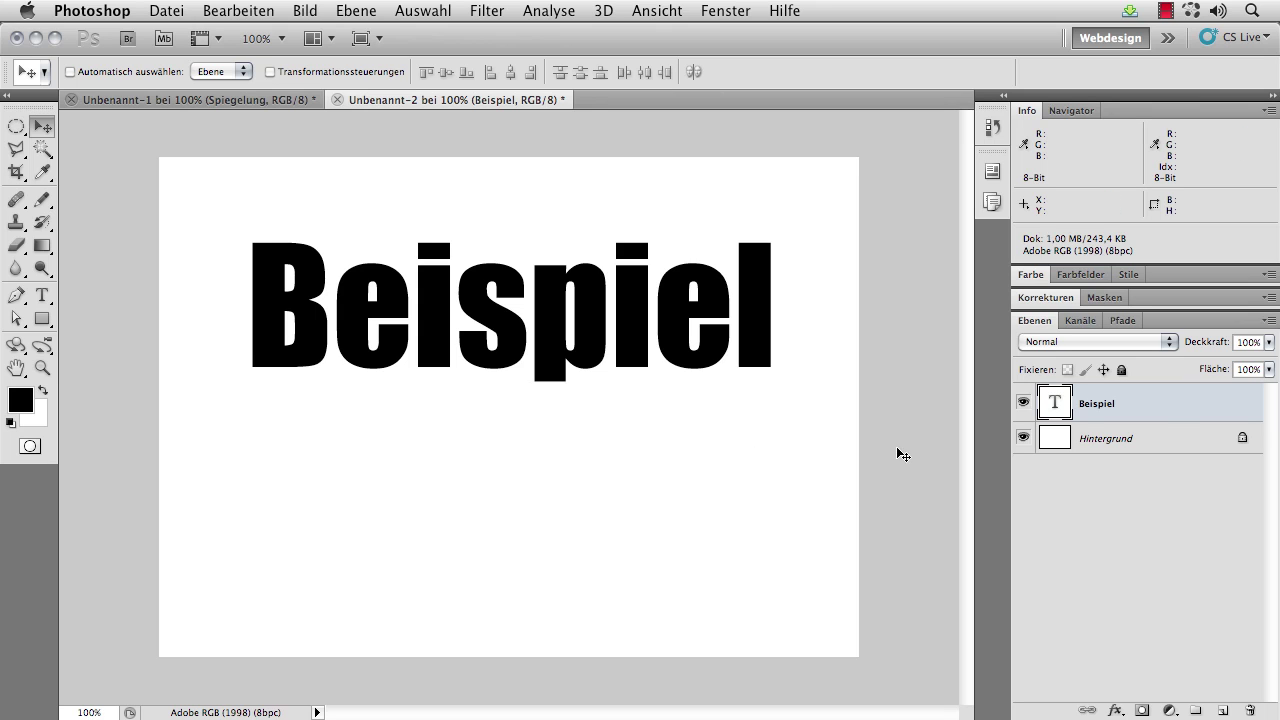
Duplicate the Beispiel layer and flip the copy vertically with Vertikal spiegeln
{"action": "left_click_drag", "start_coordinate": [1157, 405], "coordinate": [1222, 708]}
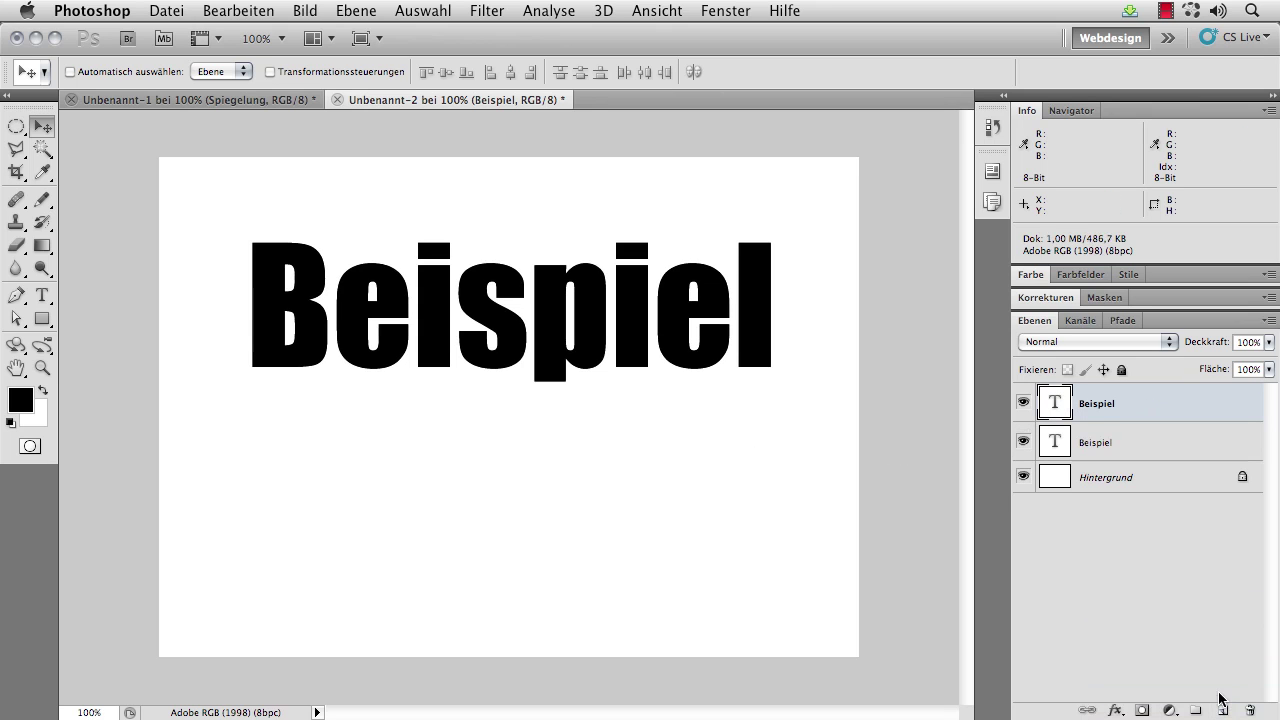
{"action": "key", "text": "ctrl+t"}
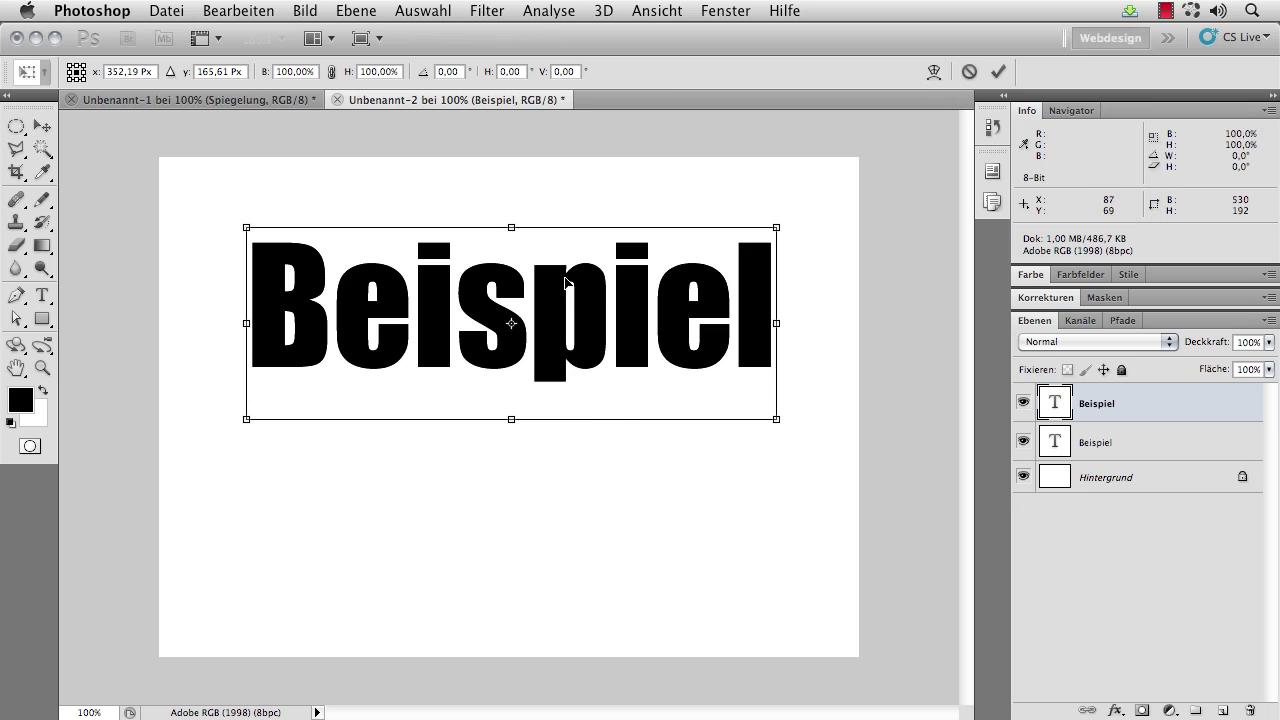
{"action": "right_click", "coordinate": [565, 283]}
{"action": "left_click", "coordinate": [614, 550]}
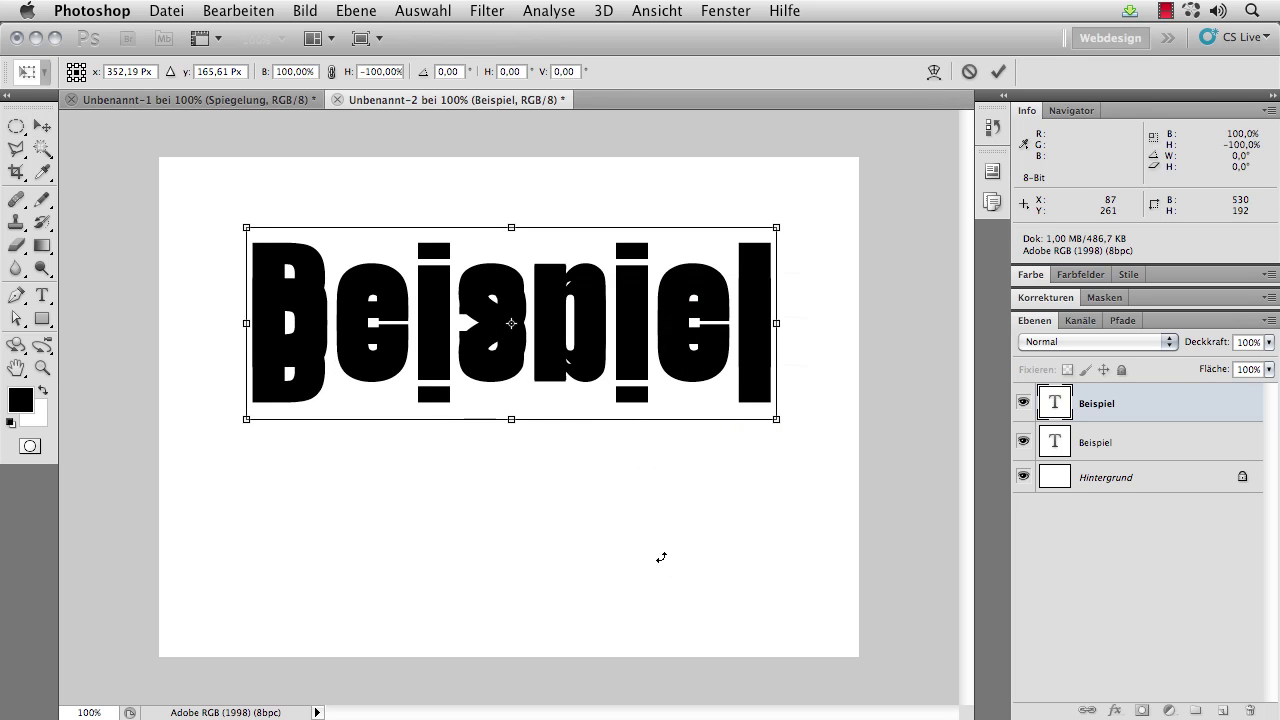
{"action": "key", "text": "Return"}
Move the flipped copy below the original, rename it 'Spiegelung' and stack it beneath Beispiel
{"action": "mouse_move", "coordinate": [588, 337]}
{"action": "left_mouse_down"}
{"action": "mouse_move", "coordinate": [607, 478]}
{"action": "mouse_move", "coordinate": [607, 452]}
{"action": "left_mouse_up"}
{"action": "double_click", "coordinate": [1098, 403]}
{"action": "type", "text": "Spiegelung"}
{"action": "key", "text": "Return"}
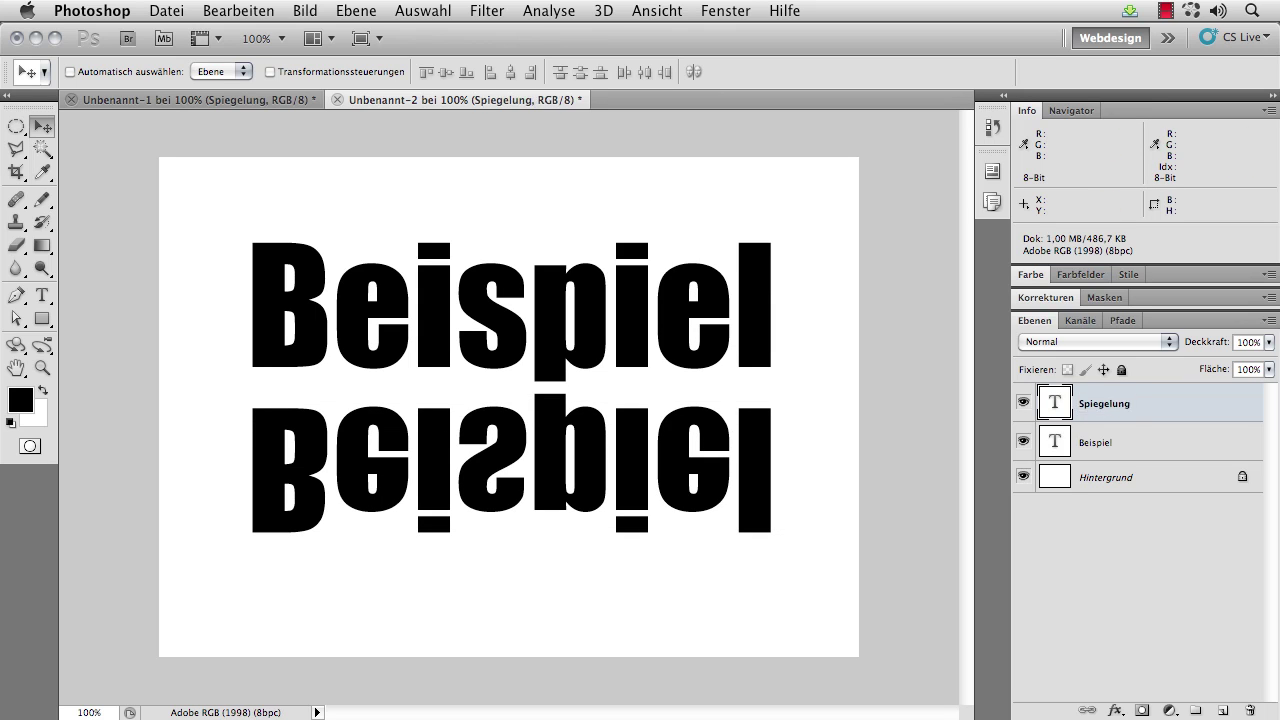
{"action": "left_click_drag", "start_coordinate": [1153, 403], "coordinate": [1167, 460]}
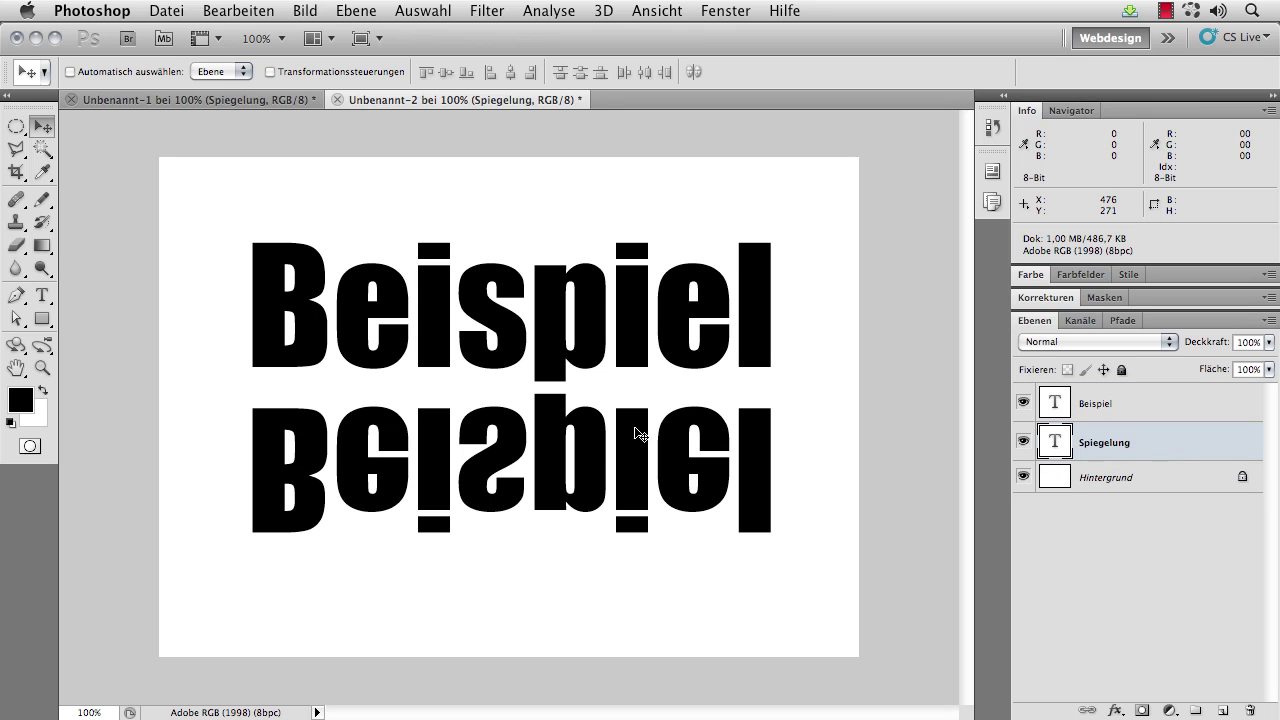
Check Unbenannt-1's reflection, then nudge Spiegelung in Unbenannt-2 upward to overlap Beispiel's bottom
{"action": "left_click", "coordinate": [236, 100]}
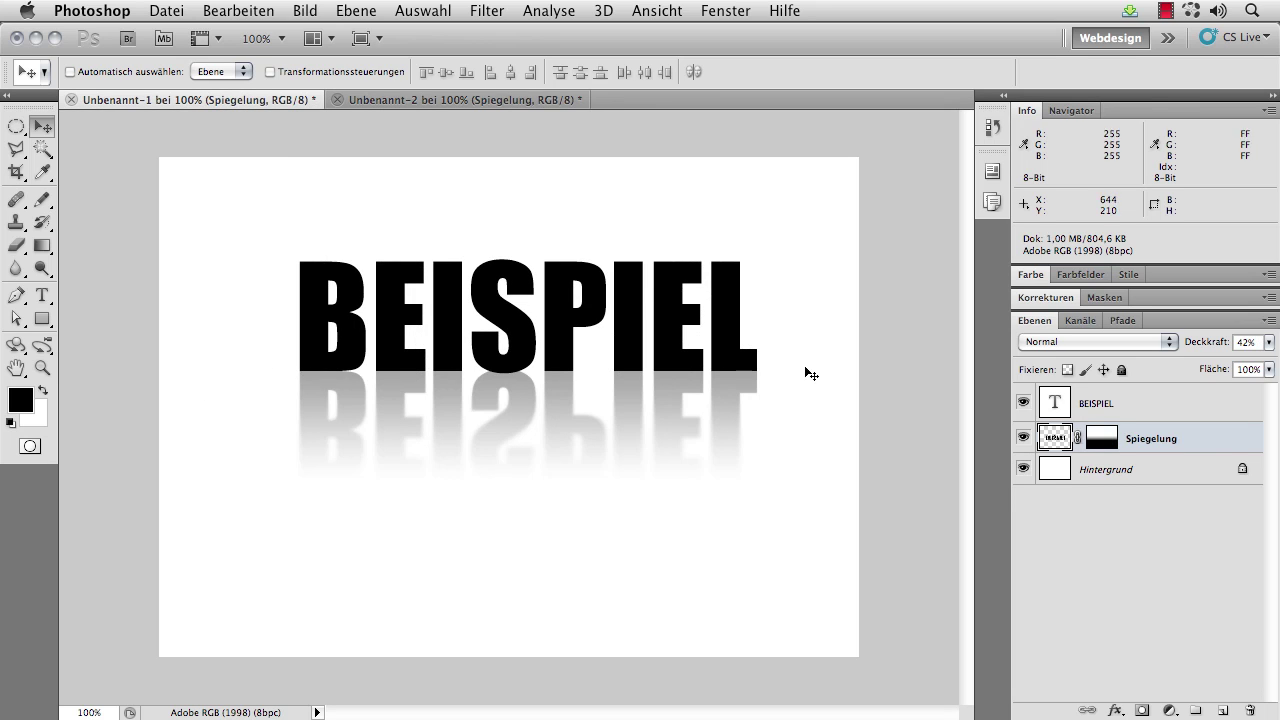
{"action": "left_click", "coordinate": [485, 101]}
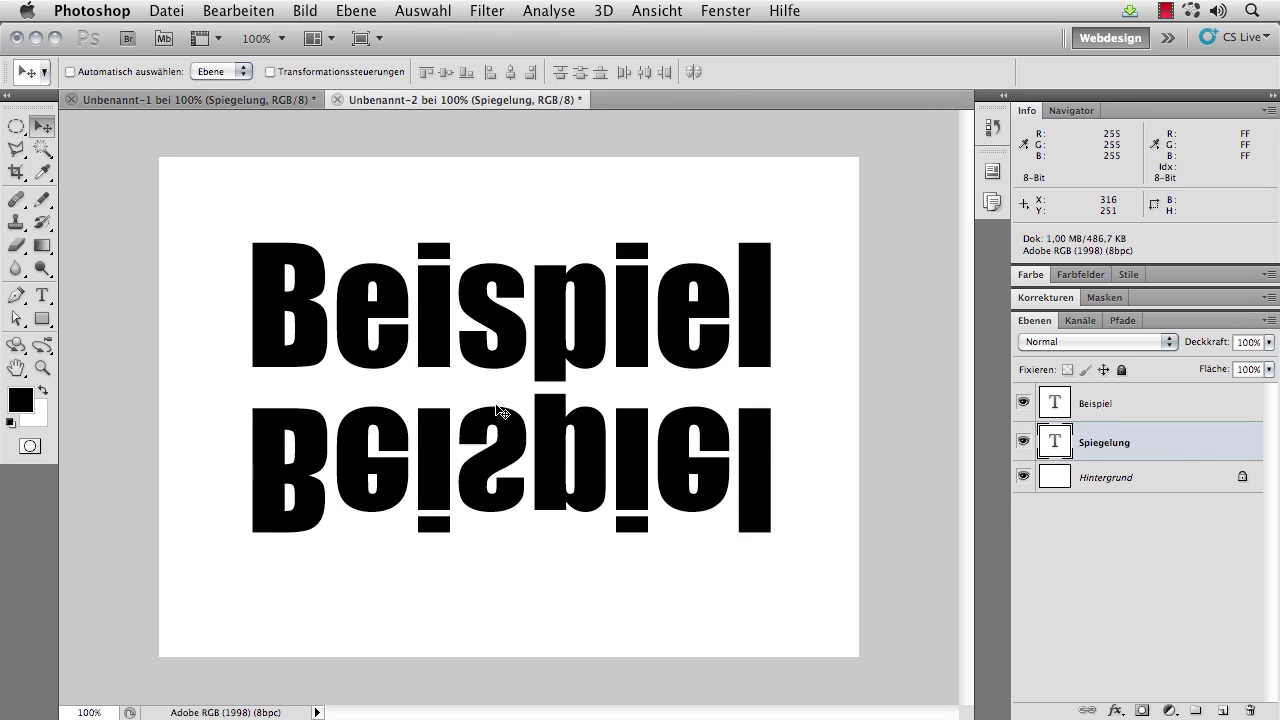
{"action": "key", "text": "Up"}
{"action": "key", "text": "Up"}
{"action": "key", "text": "Up"}
{"action": "key", "text": "Up"}
{"action": "key", "text": "Up"}
{"action": "key", "text": "Up"}
{"action": "key", "text": "Up"}
{"action": "key", "text": "Up"}
{"action": "key", "text": "Up"}
{"action": "key", "text": "Up"}
{"action": "key", "text": "Up"}
{"action": "key", "text": "Up"}
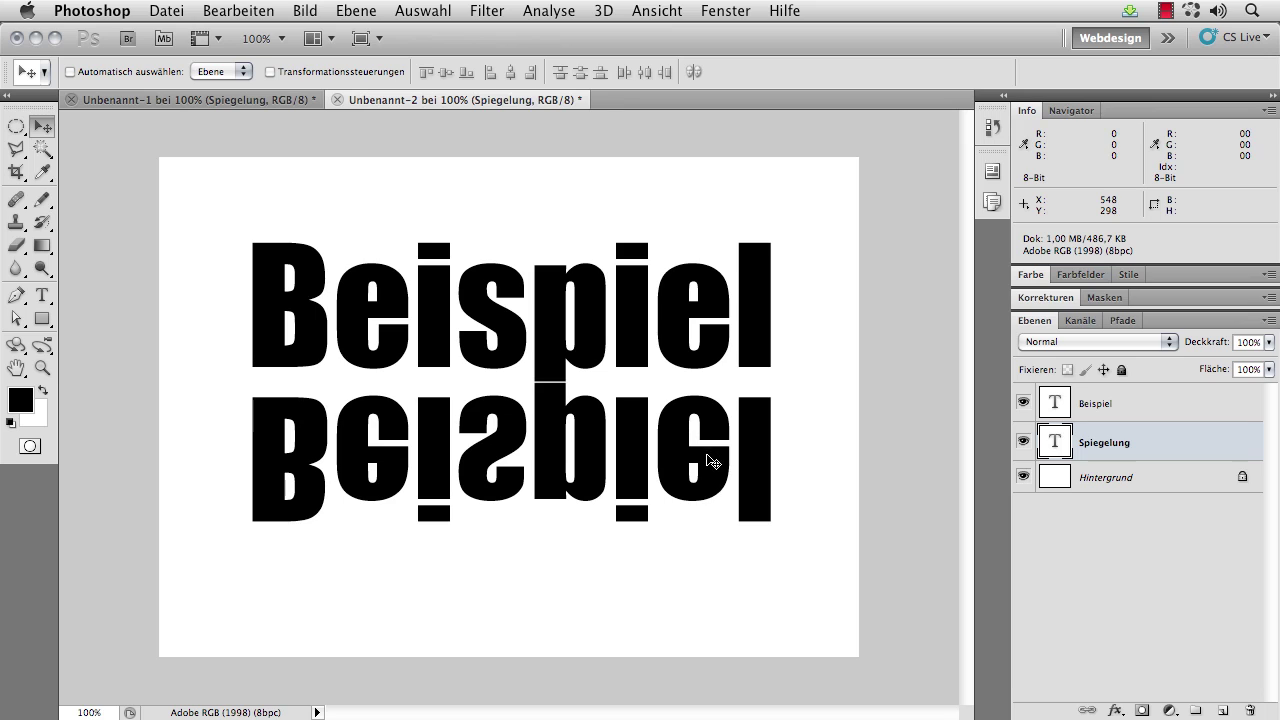
{"action": "key", "text": "Up"}
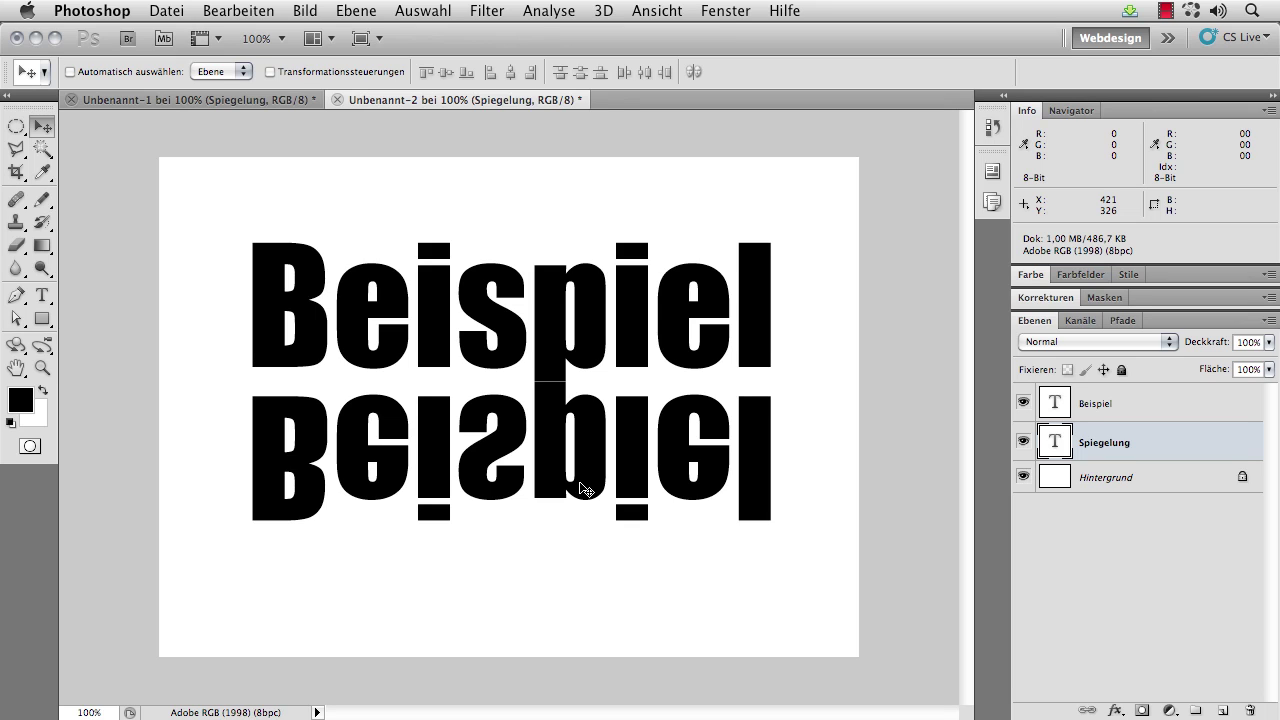
{"action": "key", "text": "shift+Up"}
{"action": "key", "text": "shift+Up"}
{"action": "key", "text": "Up"}
{"action": "key", "text": "Up"}
{"action": "key", "text": "Up"}
{"action": "key", "text": "Up"}
{"action": "key", "text": "Up"}
{"action": "key", "text": "Up"}
{"action": "key", "text": "Up"}
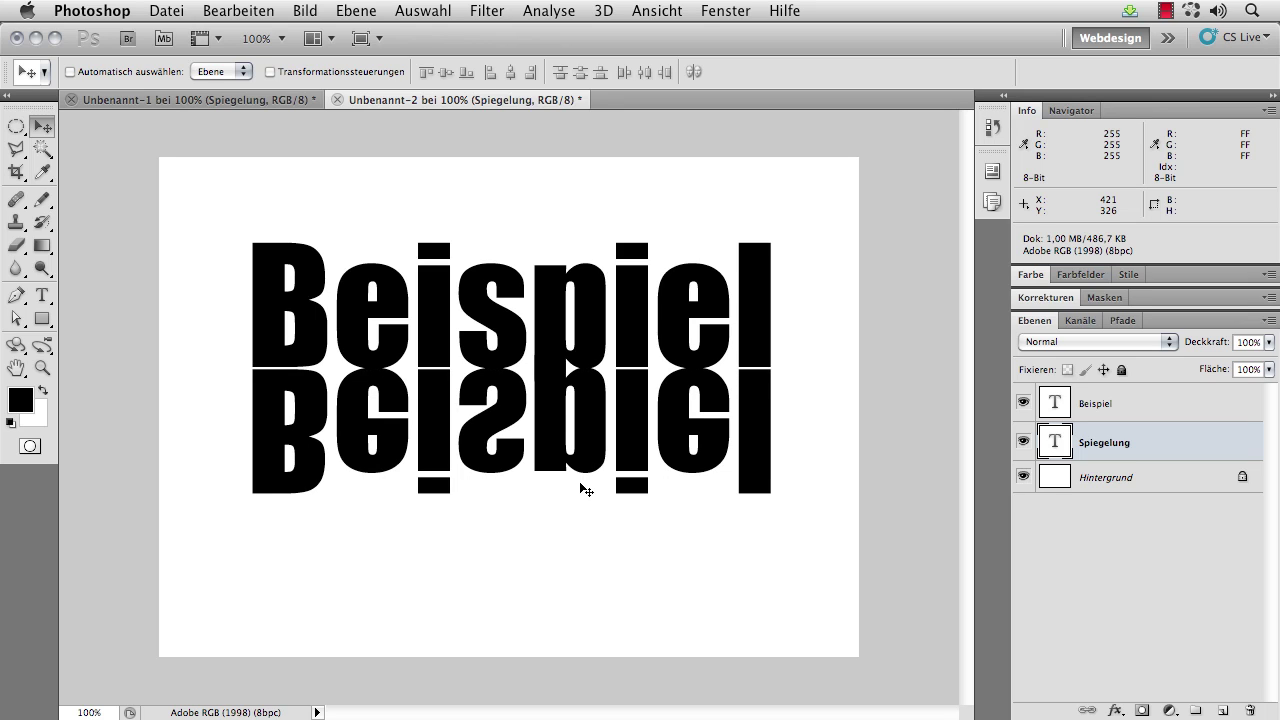
{"action": "key", "text": "Up"}
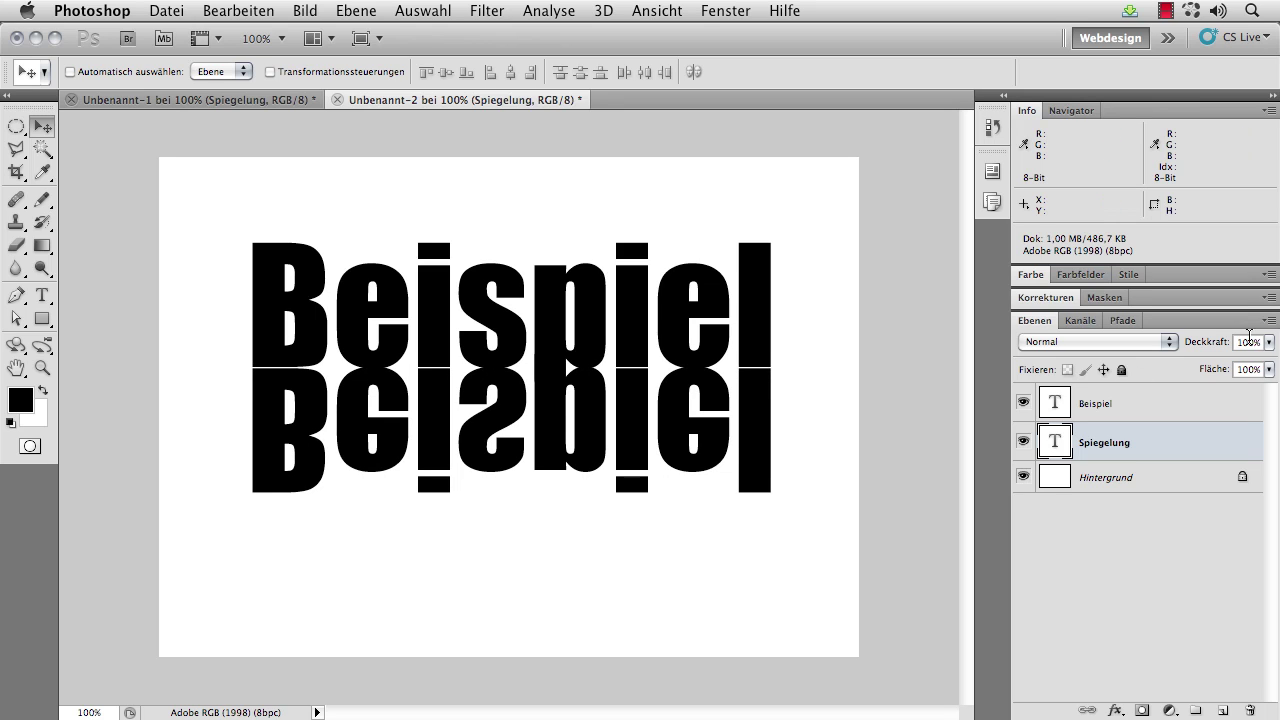
Drop Spiegelung opacity to 26%, move it just below Beispiel, then raise opacity to 49%
{"action": "left_click_drag", "start_coordinate": [1213, 354], "coordinate": [1138, 356]}
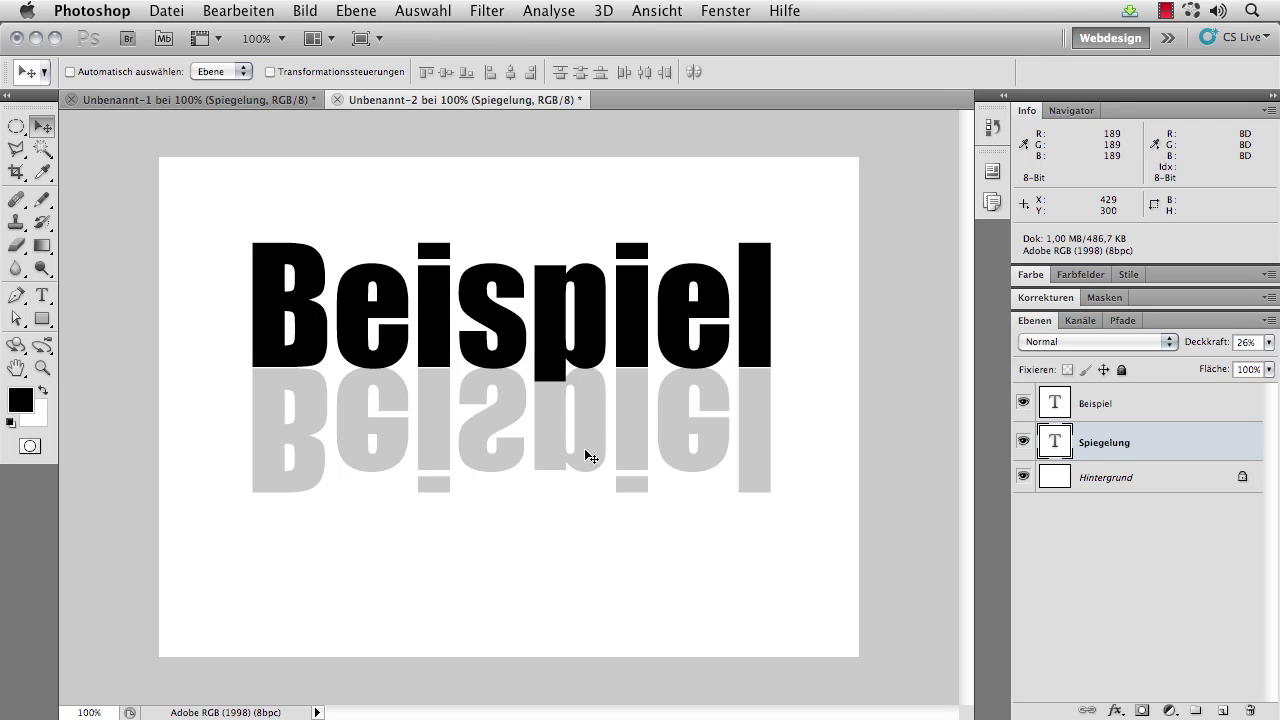
{"action": "left_click_drag", "start_coordinate": [586, 449], "coordinate": [609, 514]}
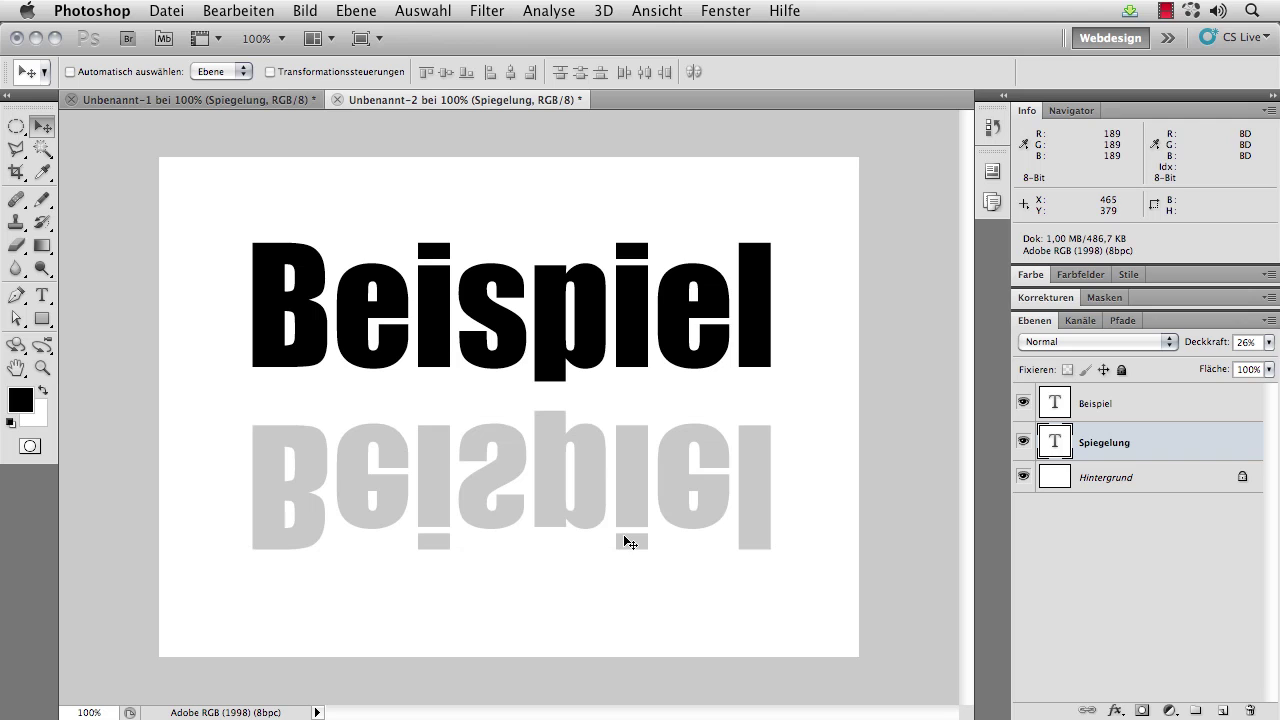
{"action": "left_click_drag", "start_coordinate": [641, 484], "coordinate": [643, 501]}
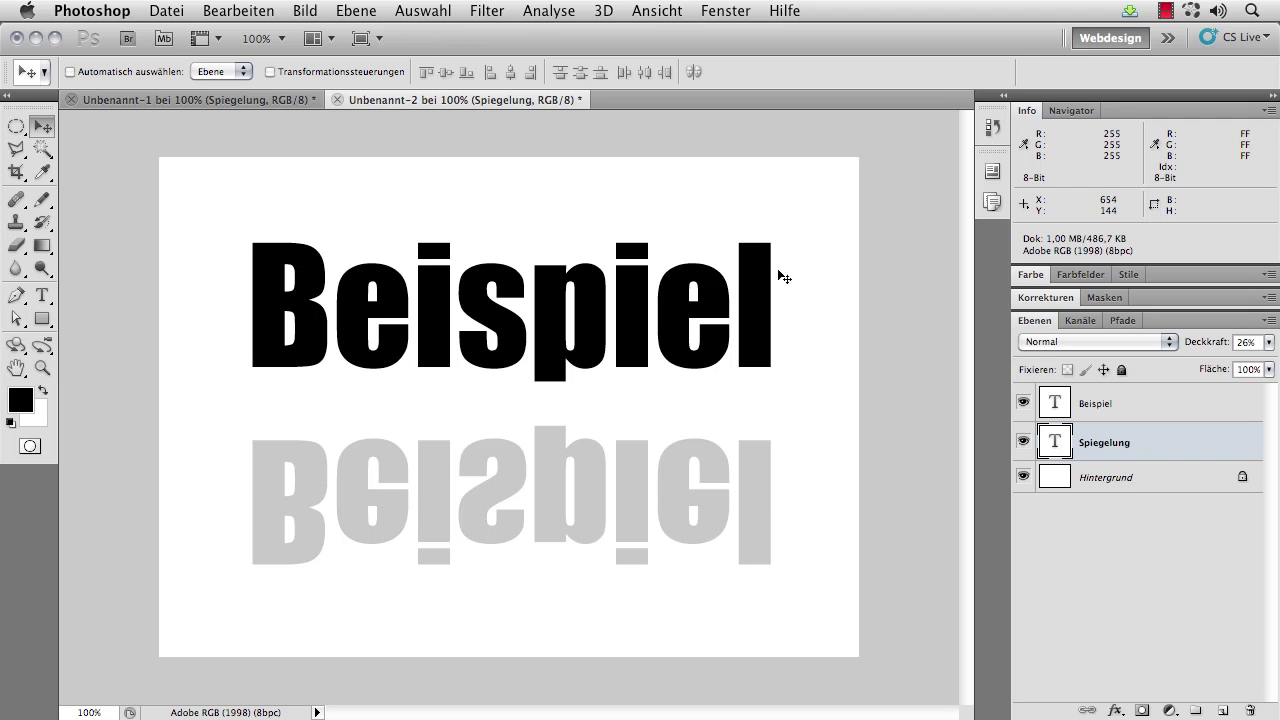
{"action": "left_click_drag", "start_coordinate": [1203, 342], "coordinate": [1224, 345]}
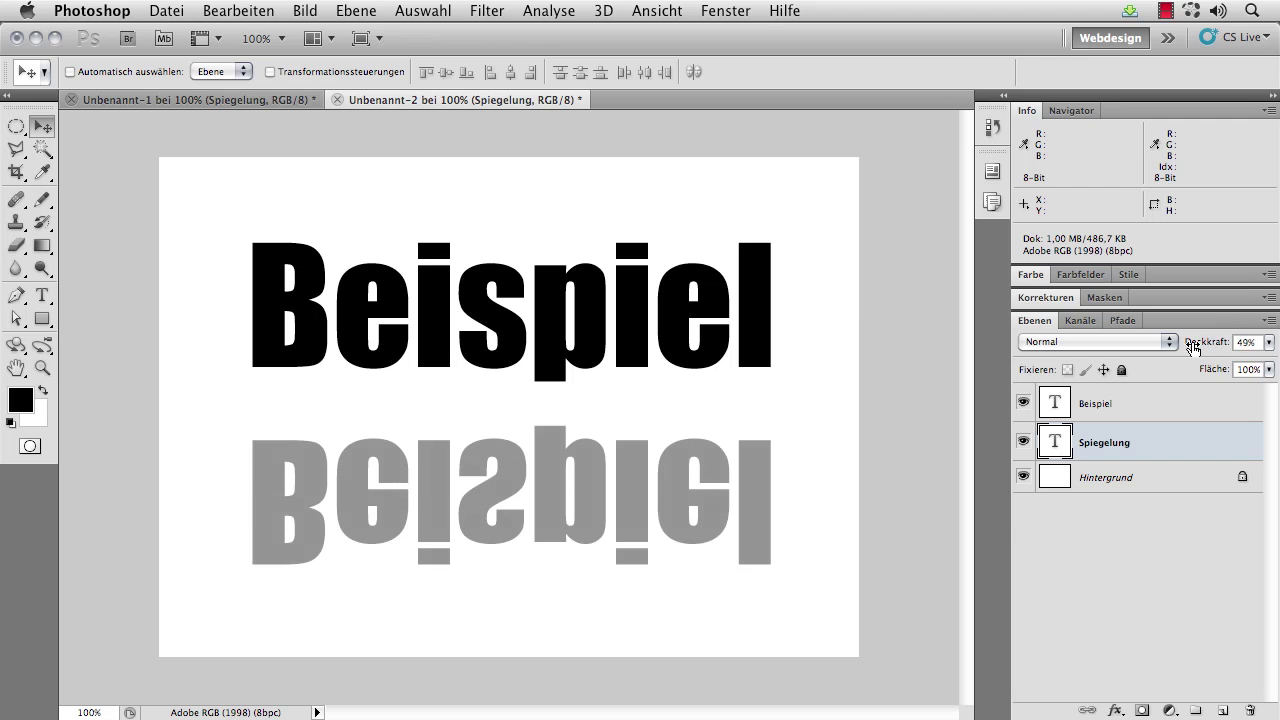
Fade the Spiegelung reflection downward with a gradient layer mask, then convert it for smart filters
{"action": "left_click", "coordinate": [1142, 710]}
{"action": "left_click", "coordinate": [41, 245]}
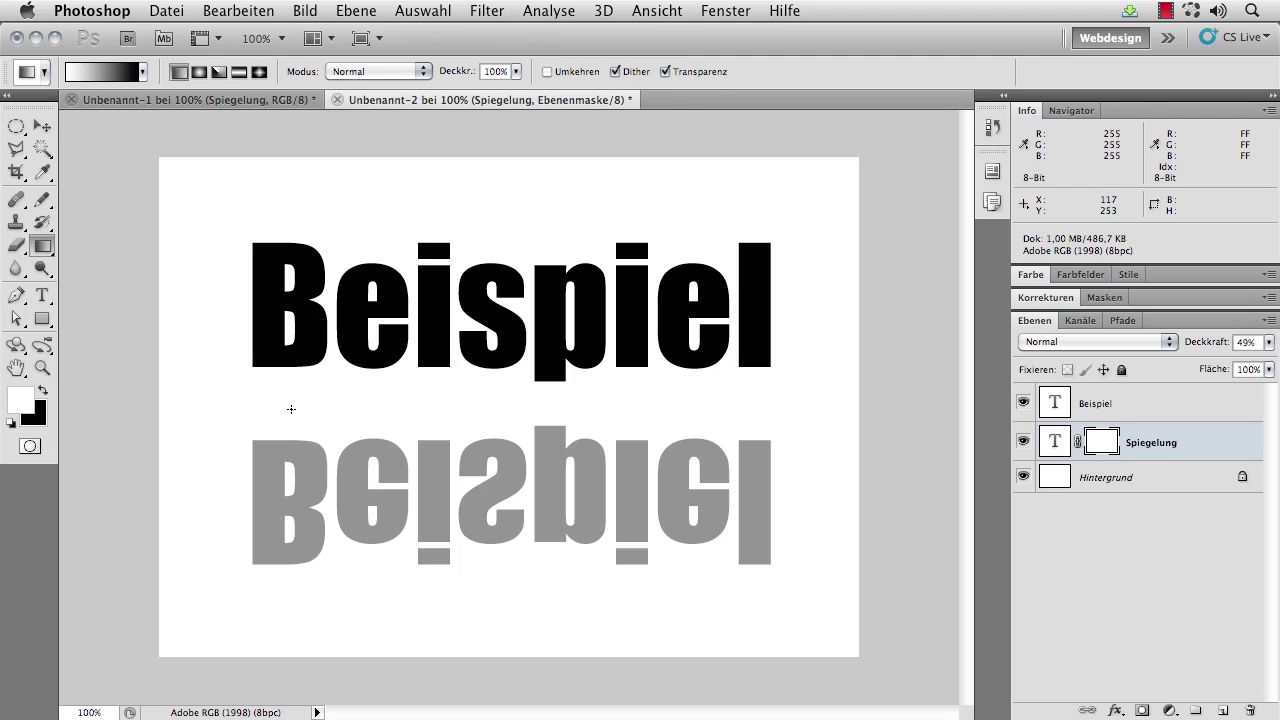
{"action": "left_click_drag", "start_coordinate": [295, 399], "coordinate": [297, 619]}
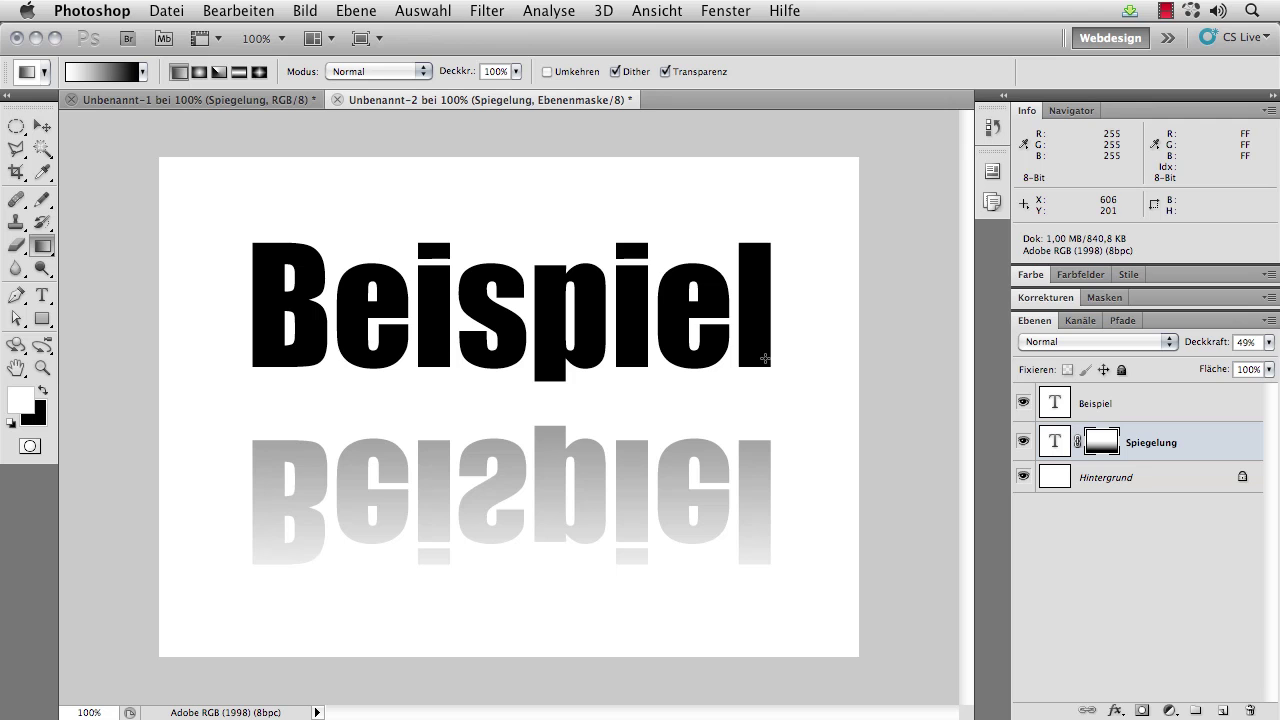
{"action": "left_click", "coordinate": [497, 10]}
{"action": "left_click", "coordinate": [584, 80]}
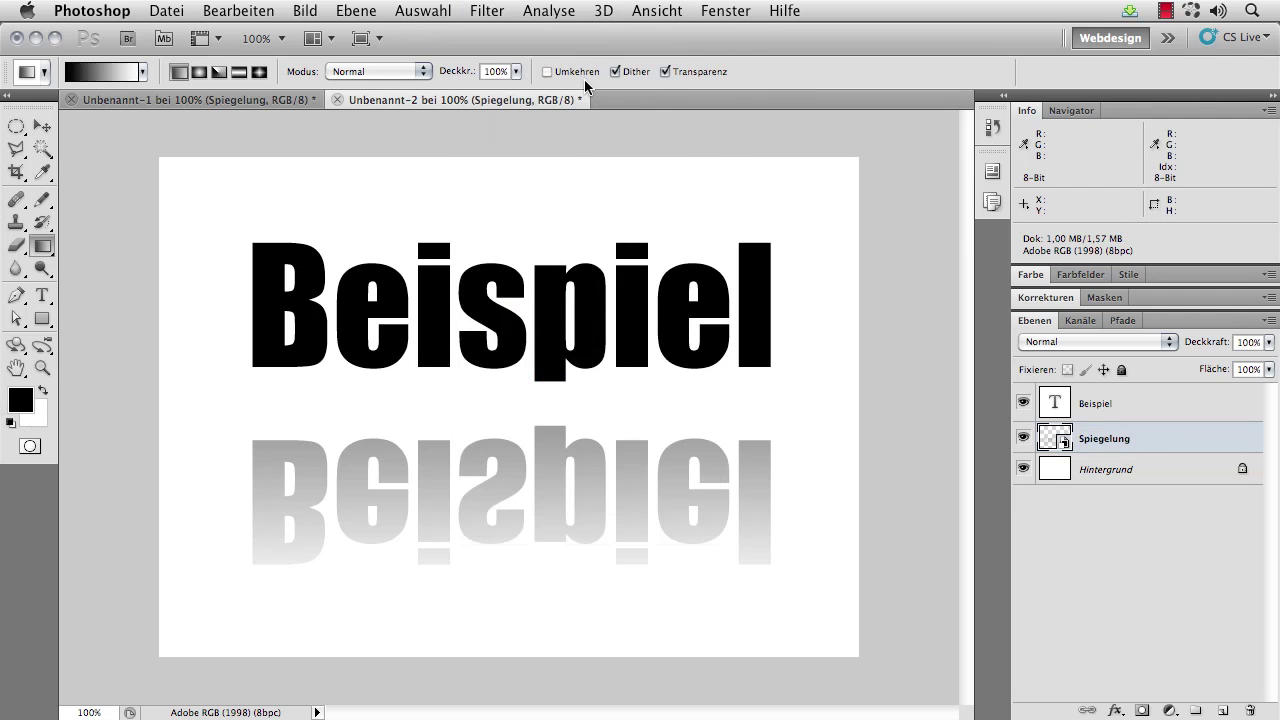
Apply a 1,8 px Gaussian Blur smart filter to the reflection and blend it with a gradient on the filter mask
{"action": "left_click", "coordinate": [484, 8]}
{"action": "mouse_move", "coordinate": [556, 396]}
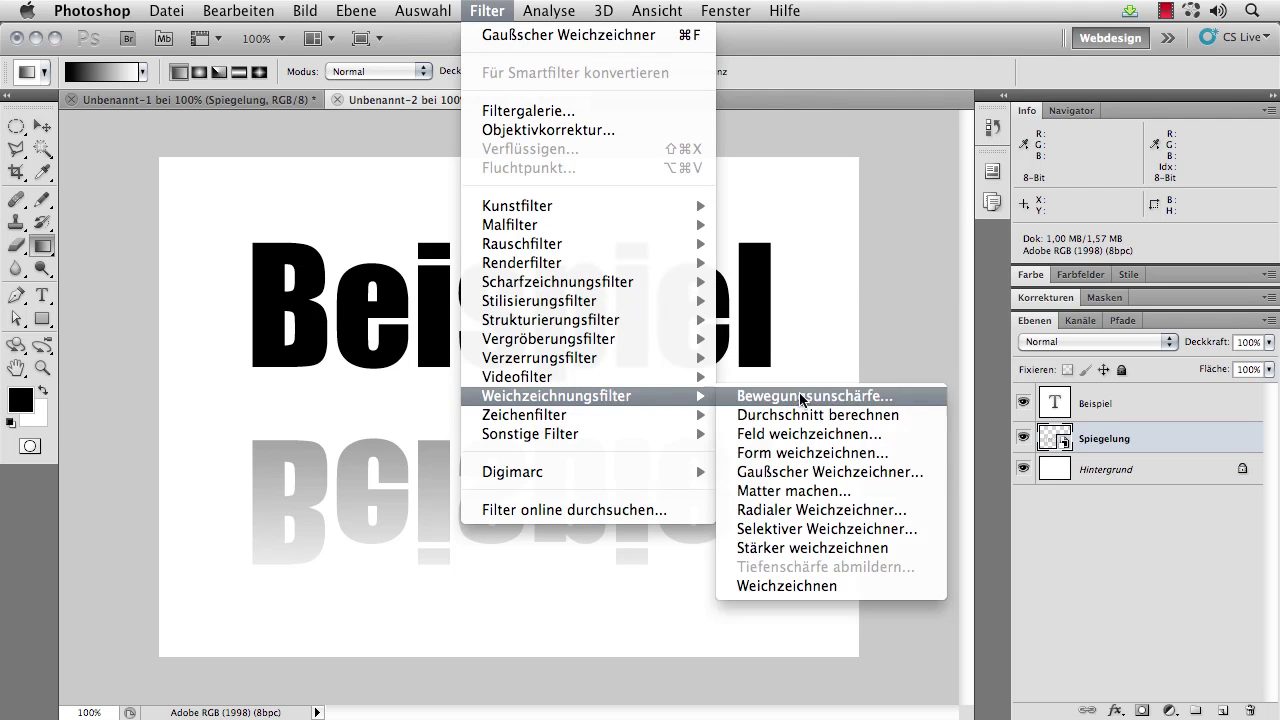
{"action": "left_click", "coordinate": [784, 471]}
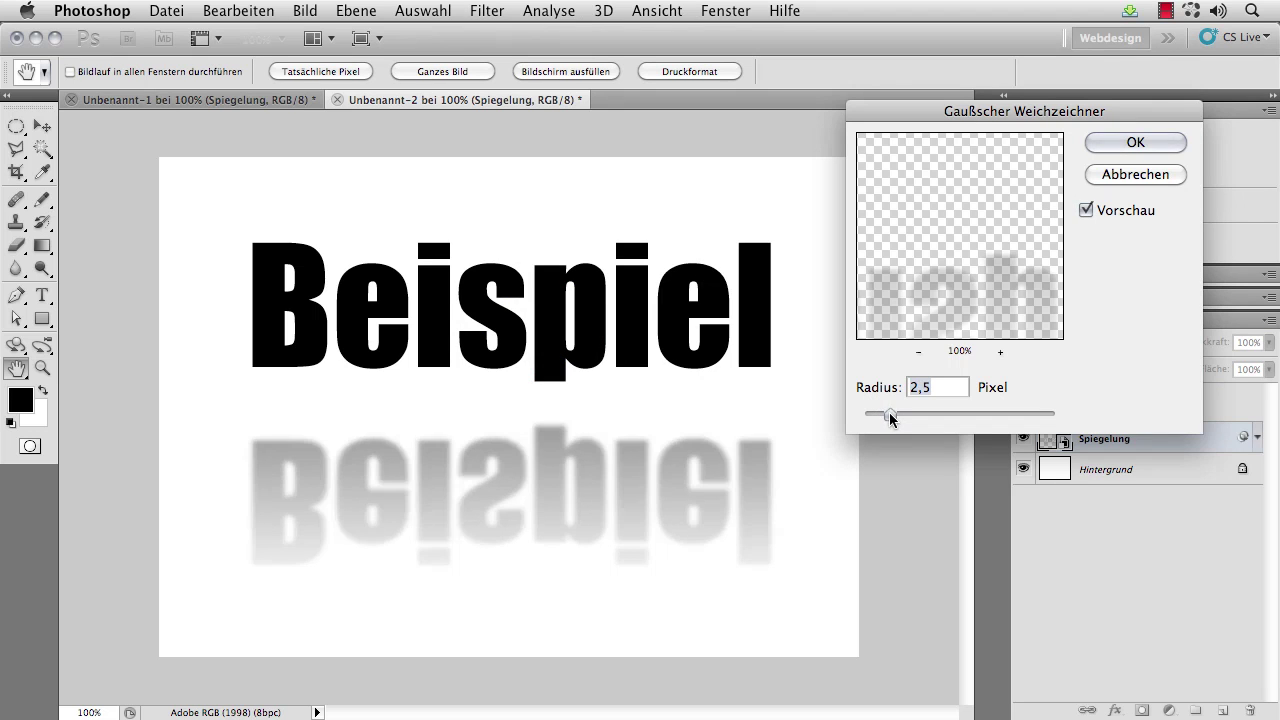
{"action": "left_click", "coordinate": [1120, 145]}
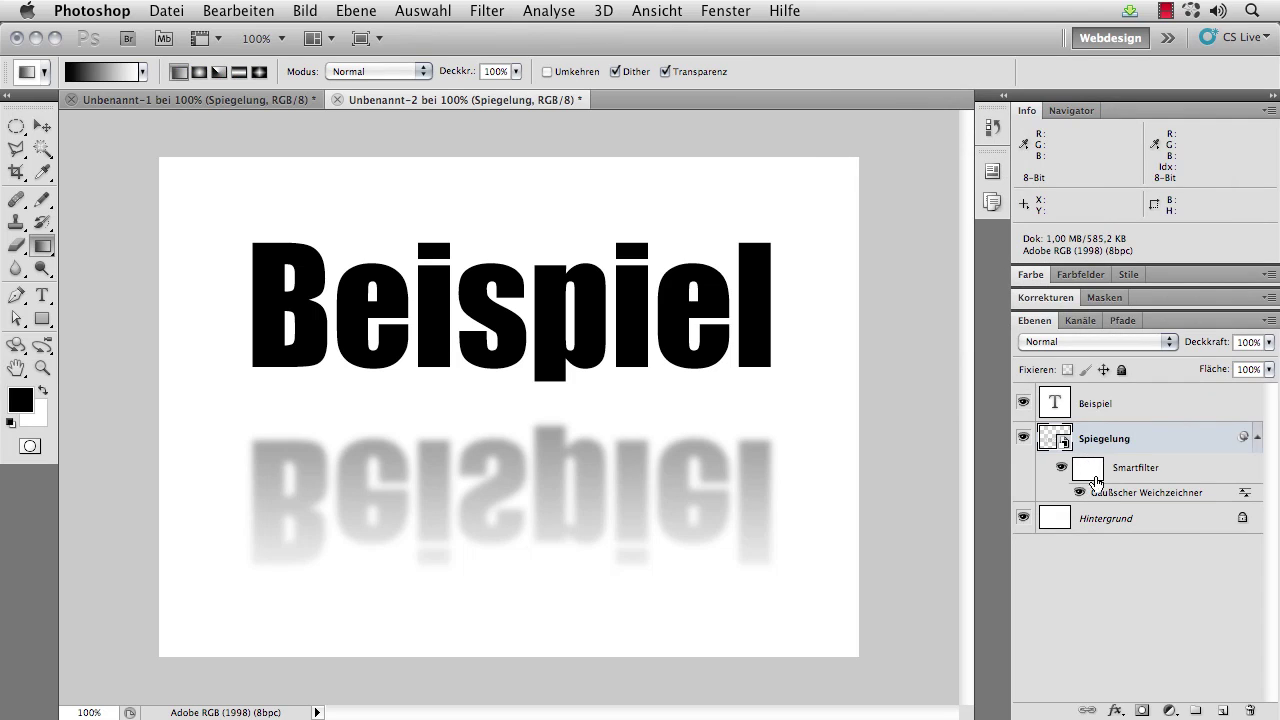
{"action": "left_click", "coordinate": [1088, 470]}
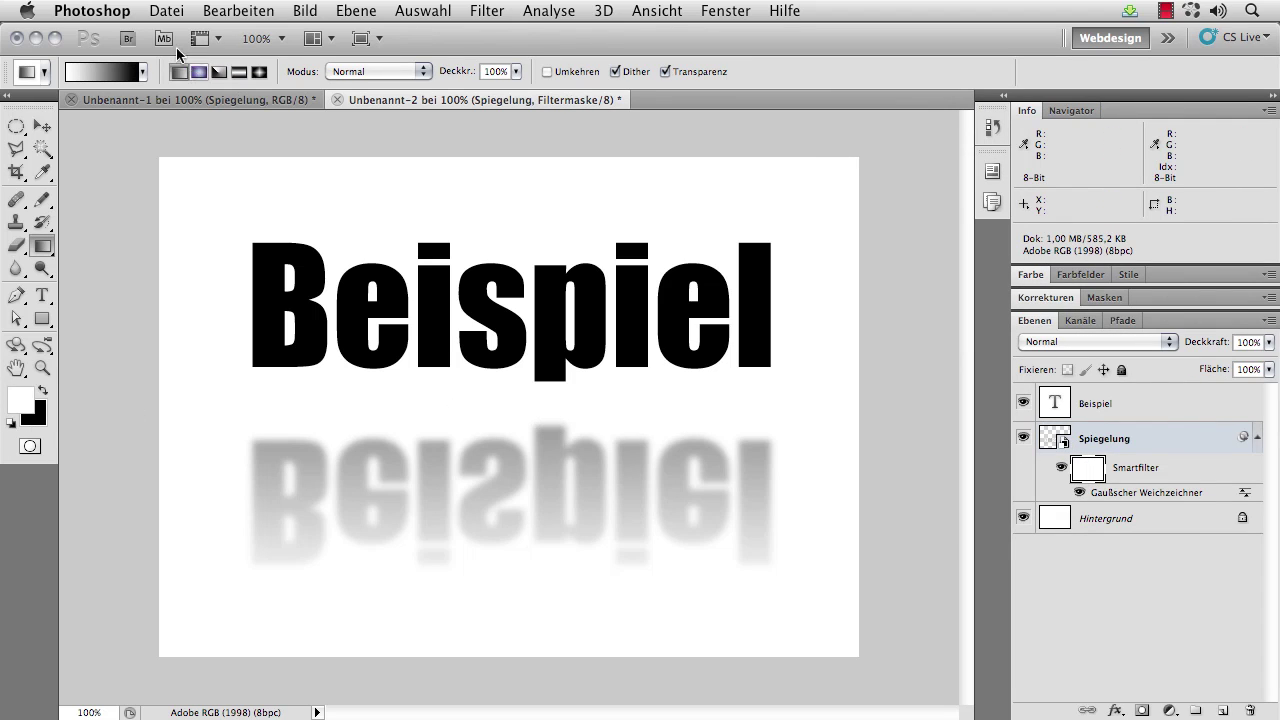
{"action": "mouse_move", "coordinate": [551, 413]}
{"action": "left_mouse_down"}
{"action": "mouse_move", "coordinate": [545, 592]}
{"action": "mouse_move", "coordinate": [554, 412]}
{"action": "left_mouse_up"}
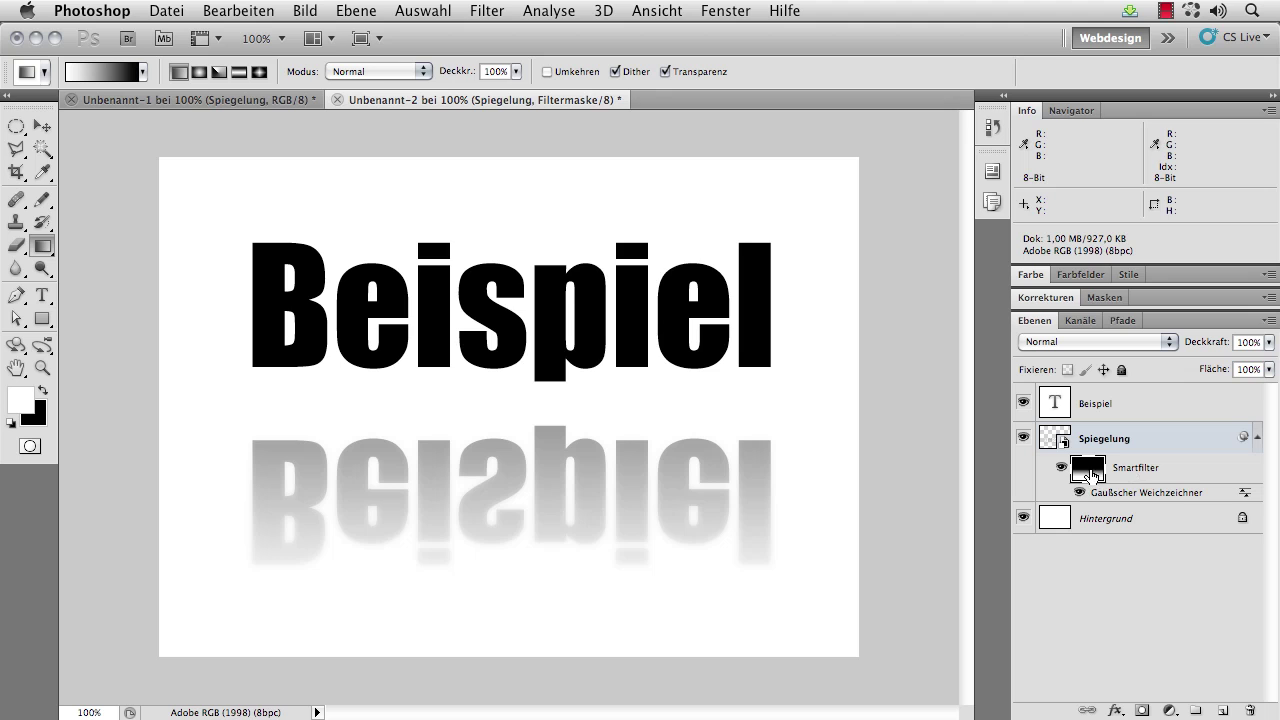
Lower the Gaussian blur radius, then create a new blank 700×500 document
{"action": "key", "text": "v"}
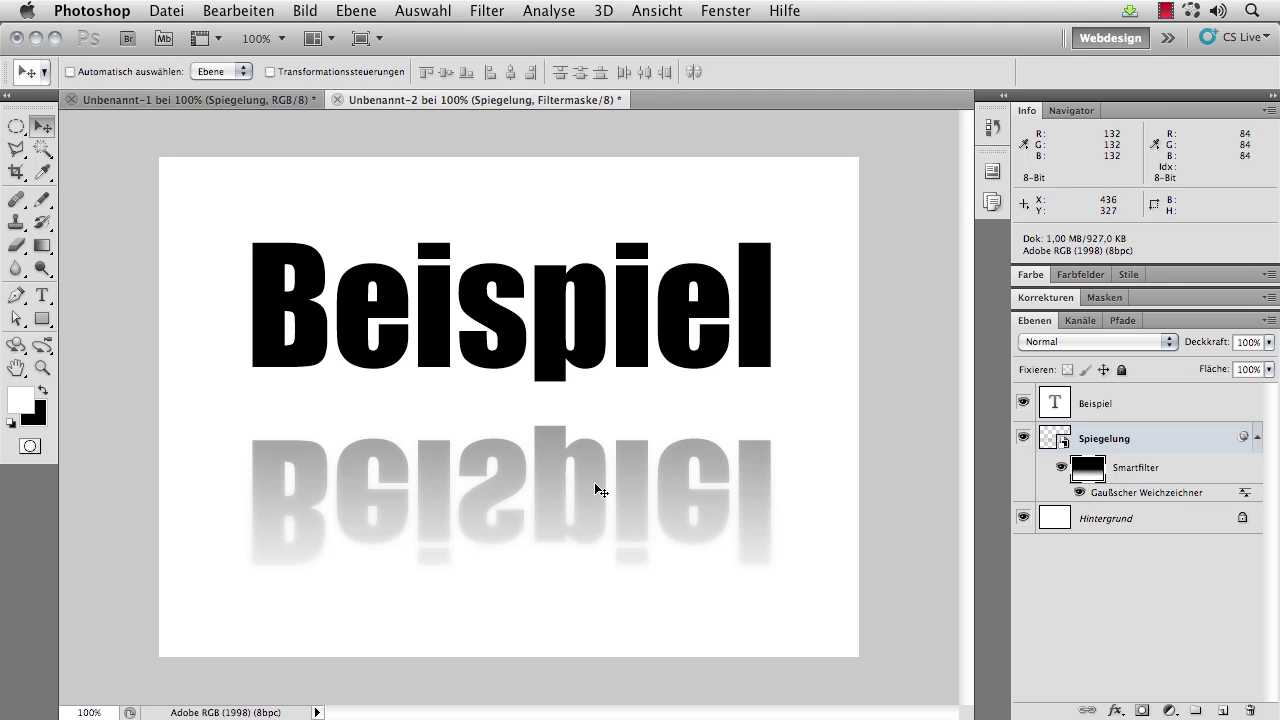
{"action": "double_click", "coordinate": [1114, 494]}
{"action": "mouse_move", "coordinate": [937, 415]}
{"action": "left_mouse_down"}
{"action": "mouse_move", "coordinate": [986, 413]}
{"action": "mouse_move", "coordinate": [873, 415]}
{"action": "mouse_move", "coordinate": [885, 415]}
{"action": "left_mouse_up"}
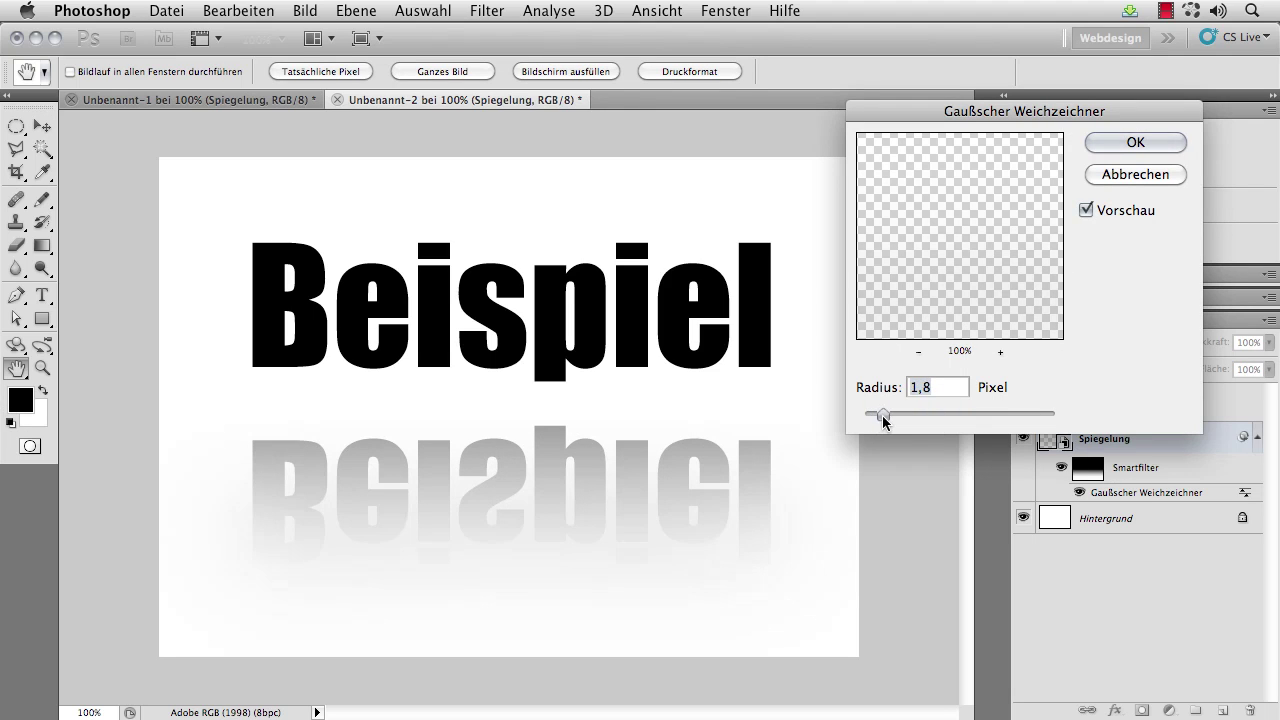
{"action": "left_click", "coordinate": [1121, 142]}
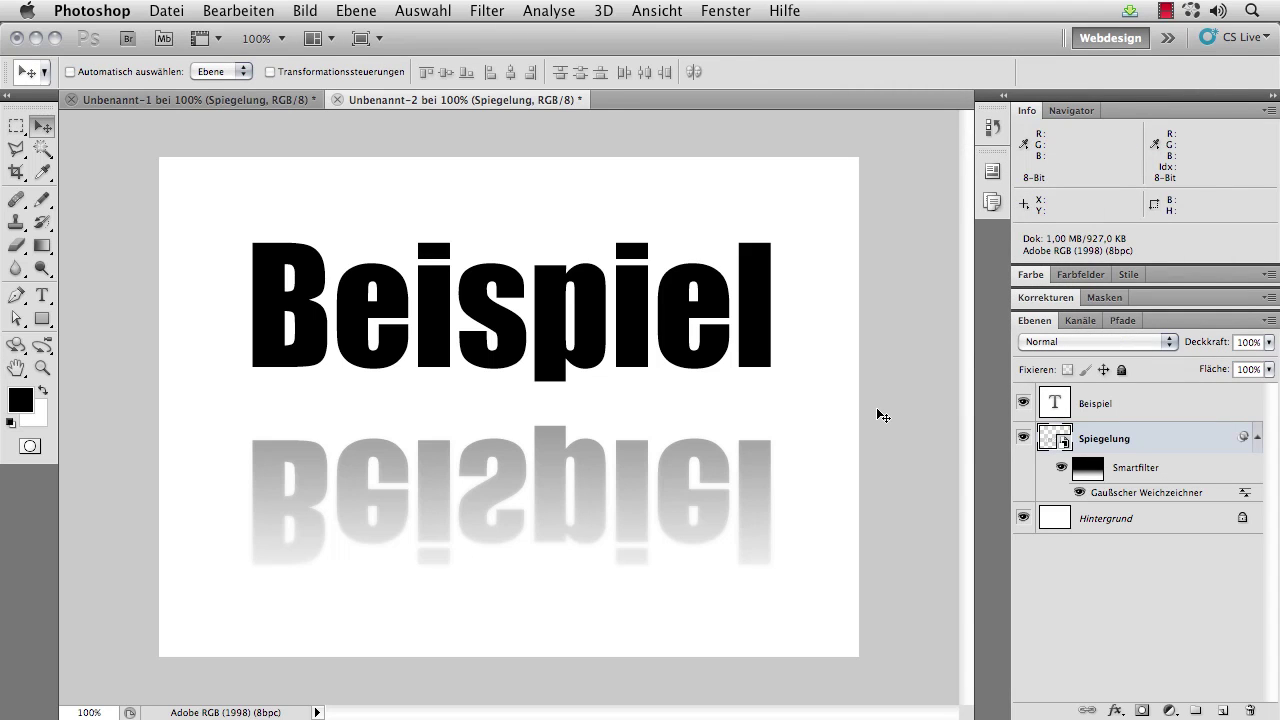
{"action": "key", "text": "ctrl+n"}
{"action": "key", "text": "Return"}
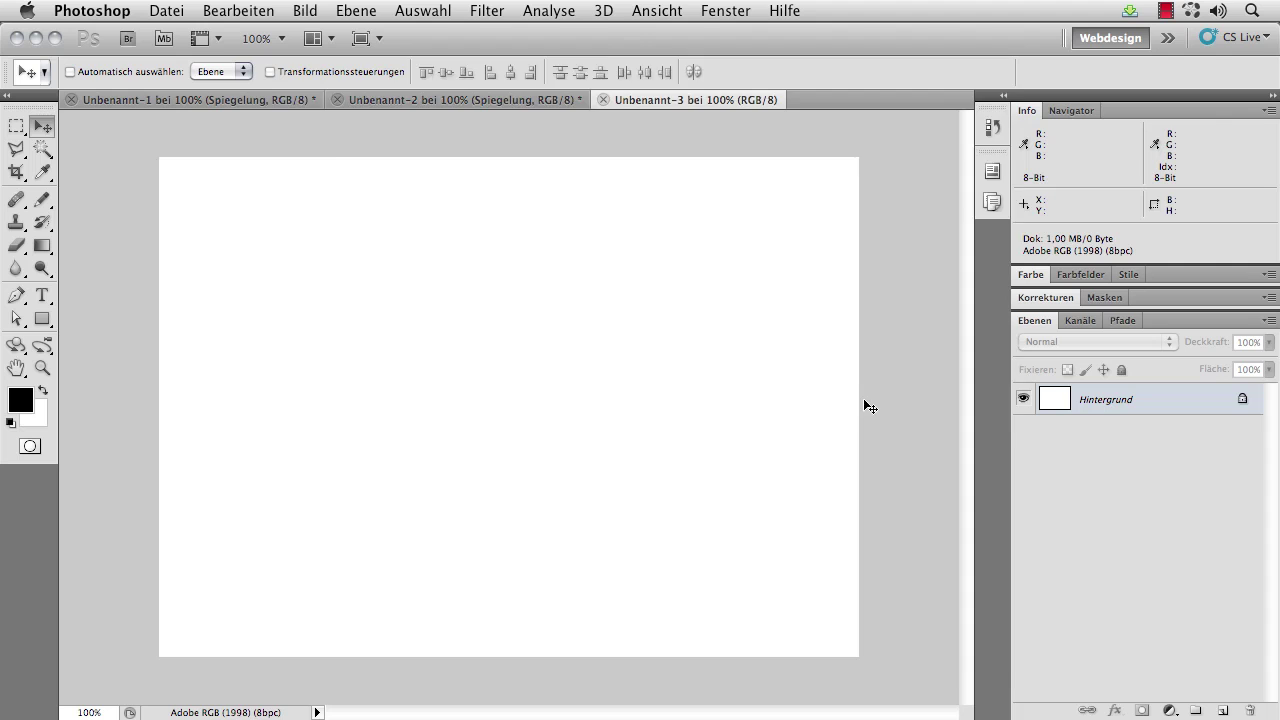
Copy the cylinder from zylinder.psd into Unbenannt-3 and close zylinder.psd
{"action": "key", "text": "ctrl+o"}
{"action": "left_click", "coordinate": [490, 121]}
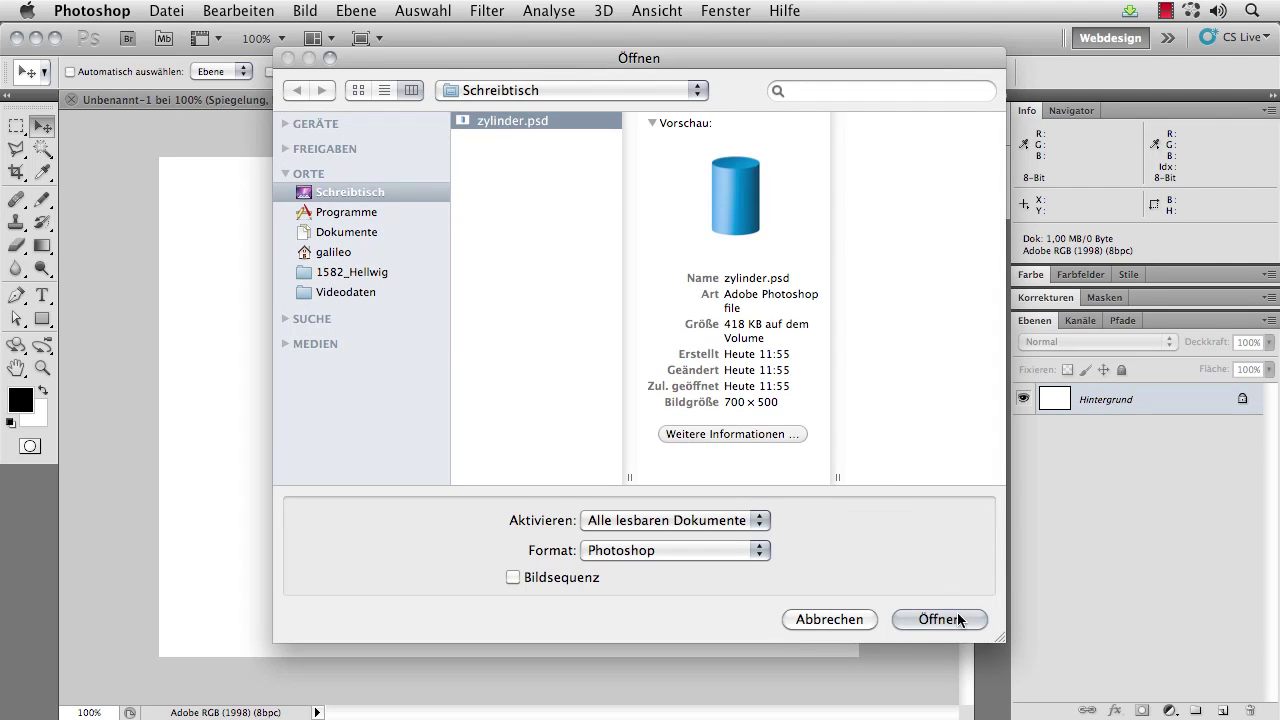
{"action": "left_click", "coordinate": [935, 619]}
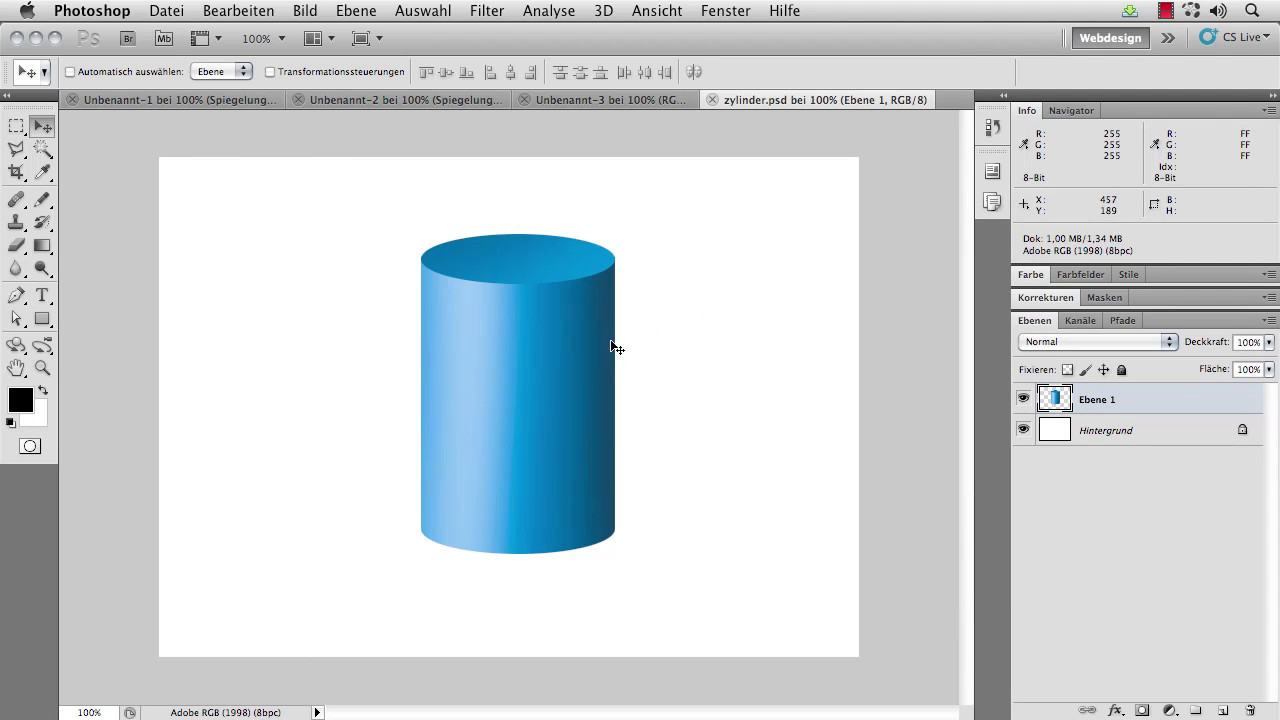
{"action": "mouse_move", "coordinate": [551, 267]}
{"action": "left_mouse_down"}
{"action": "mouse_move", "coordinate": [560, 103]}
{"action": "mouse_move", "coordinate": [543, 280]}
{"action": "left_mouse_up"}
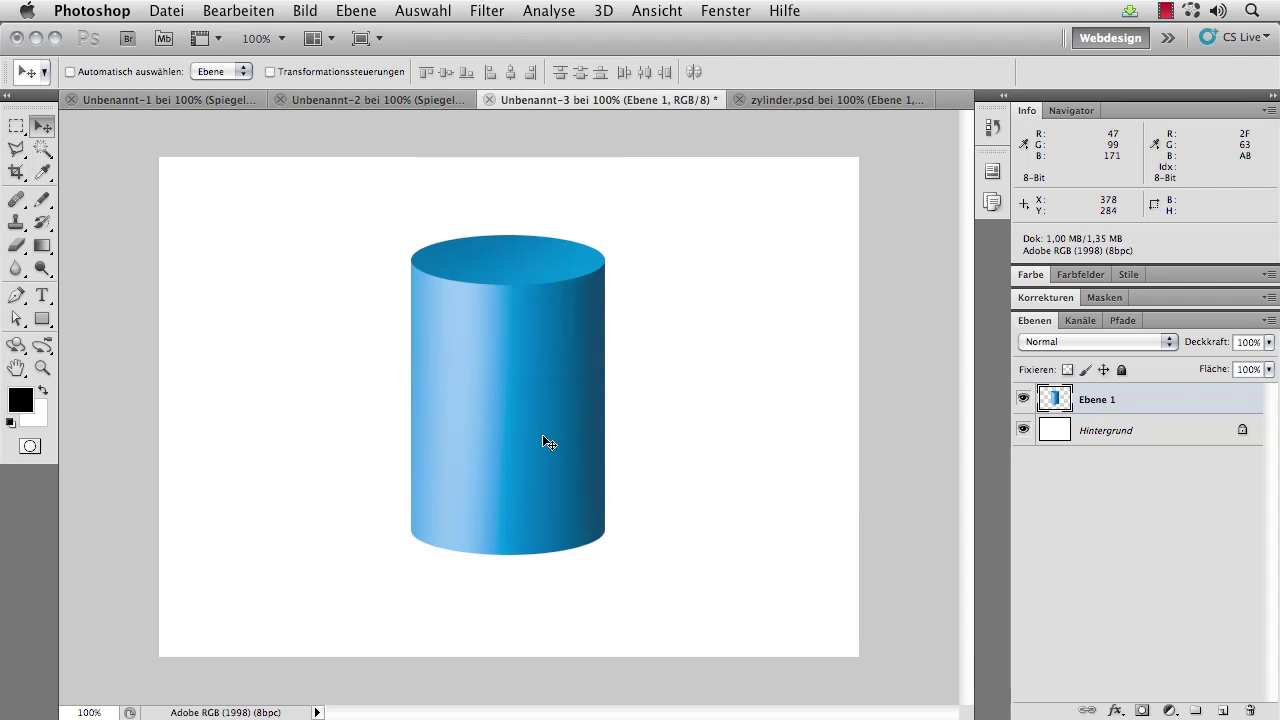
{"action": "left_click", "coordinate": [784, 99]}
{"action": "key", "text": "super+w"}
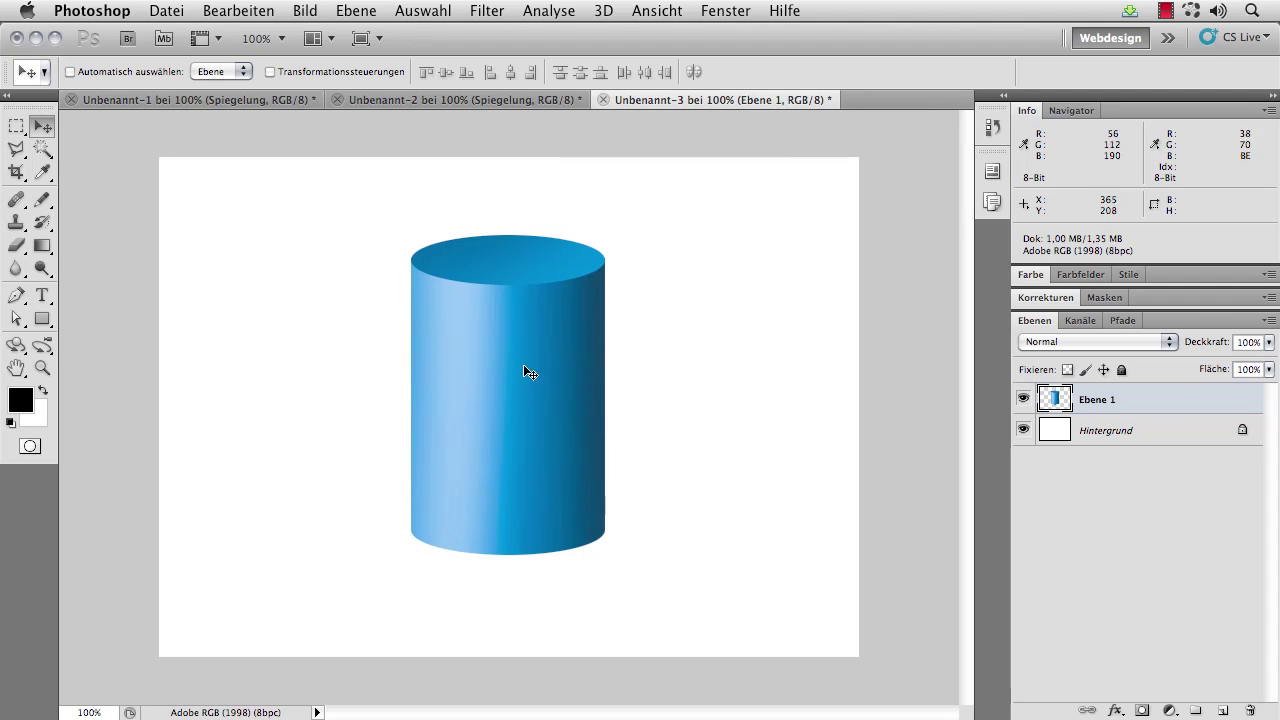
Nudge the cylinder slightly up and right, comparing against the earlier Beispiel documents
{"action": "left_click_drag", "start_coordinate": [526, 374], "coordinate": [540, 355]}
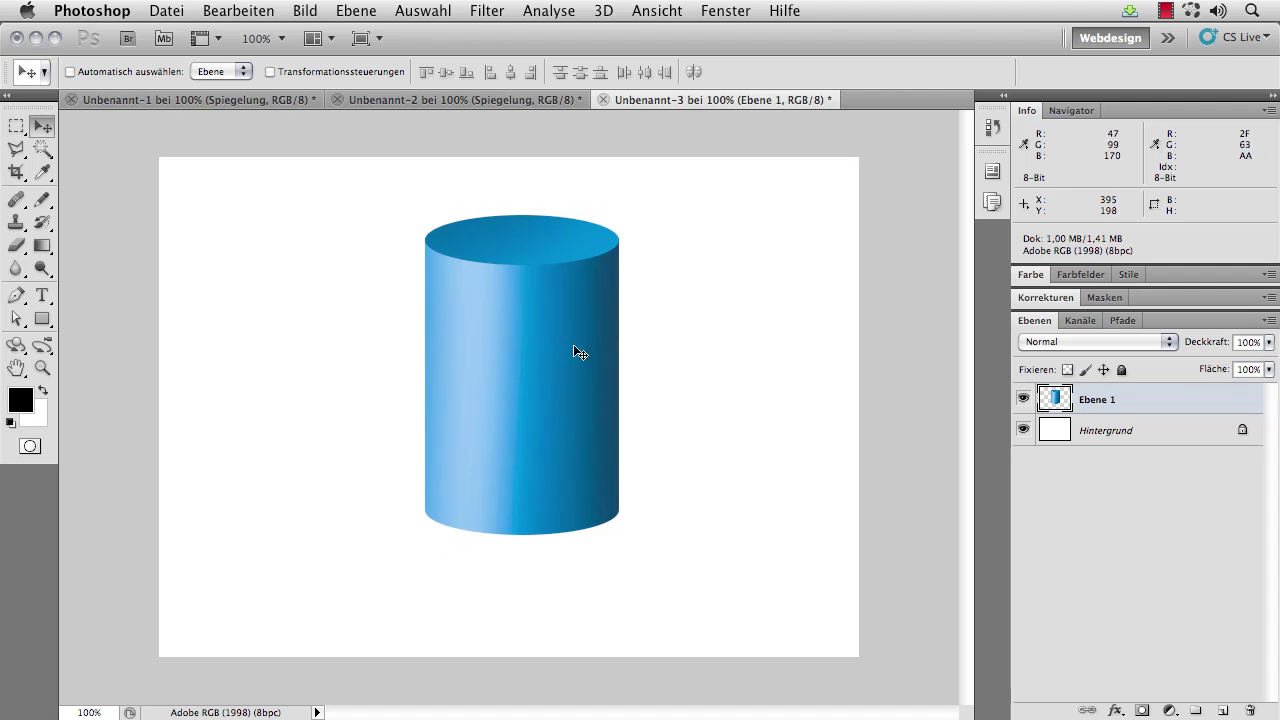
{"action": "left_click", "coordinate": [147, 101]}
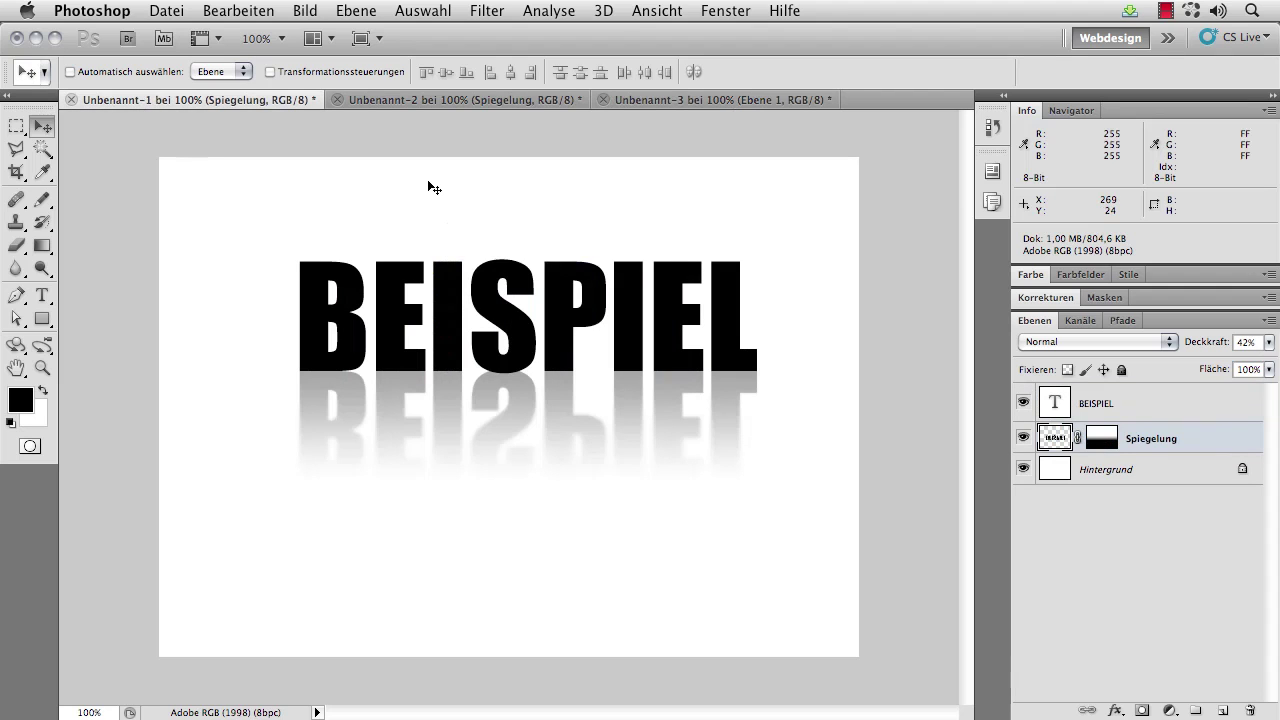
{"action": "left_click", "coordinate": [428, 99]}
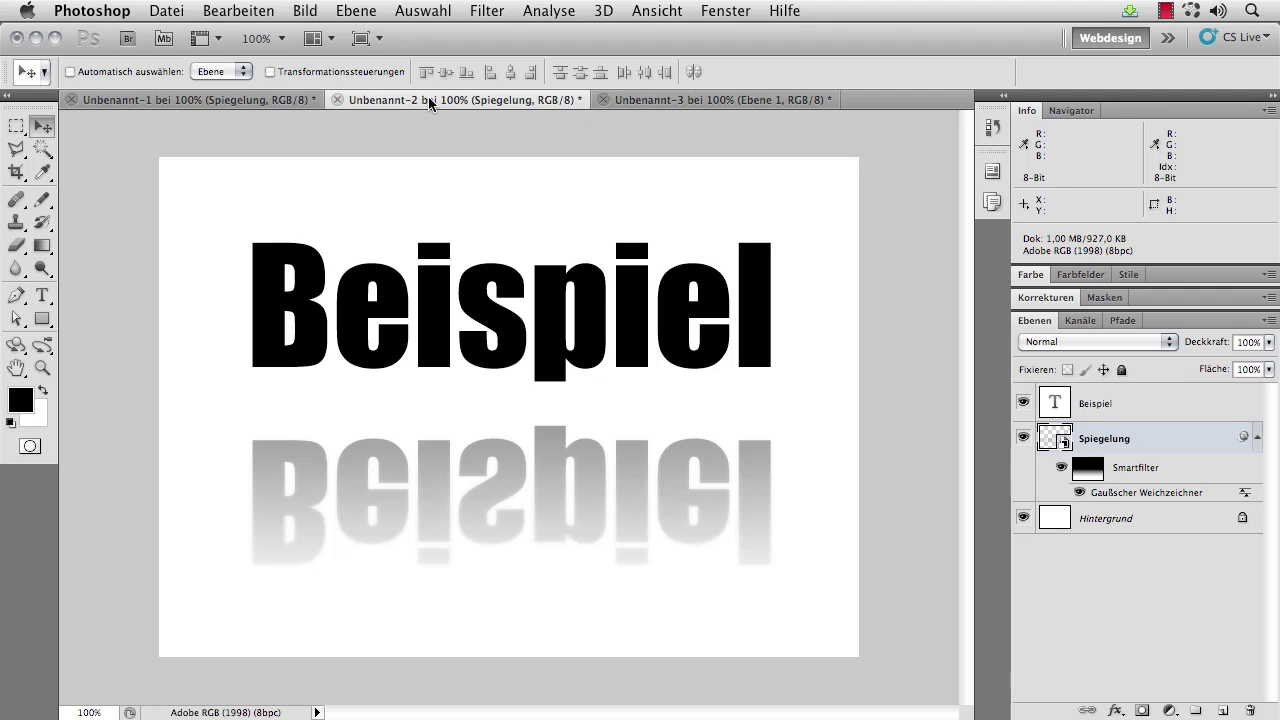
{"action": "left_click", "coordinate": [646, 96]}
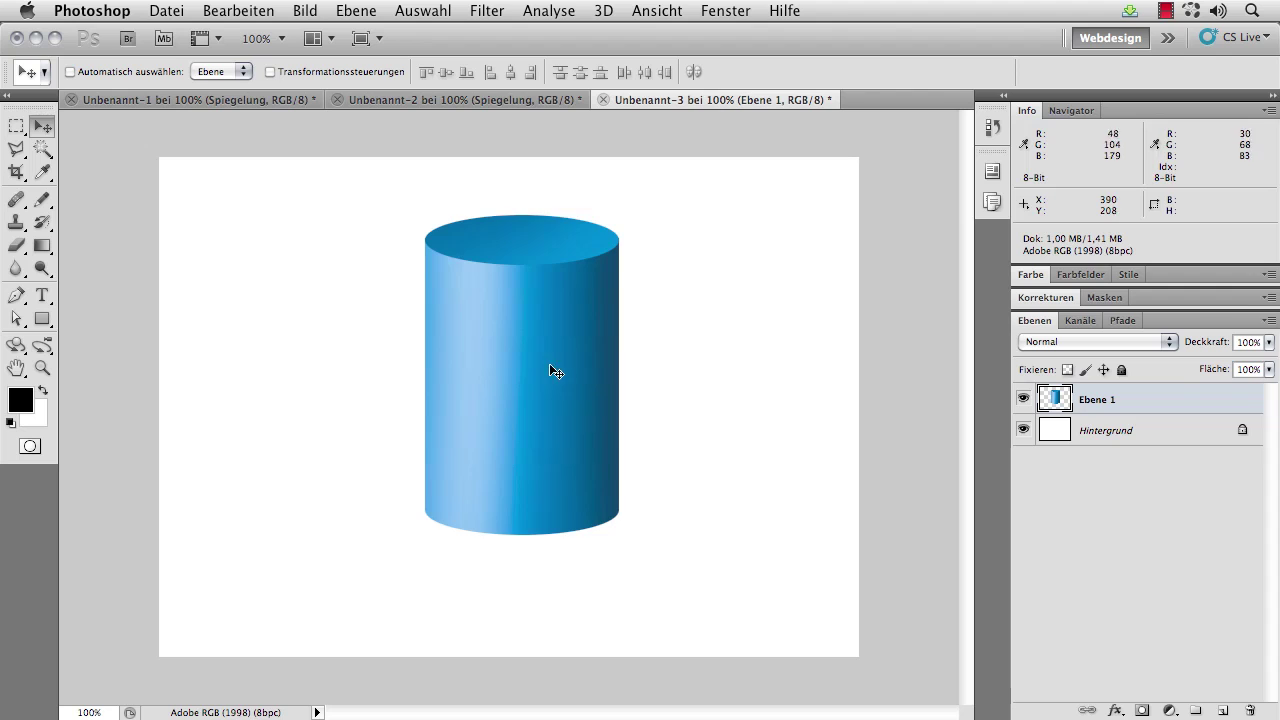
Move the cylinder up and duplicate its layer as 'Spiegelung'
{"action": "left_click_drag", "start_coordinate": [551, 357], "coordinate": [552, 315]}
{"action": "left_click_drag", "start_coordinate": [1160, 403], "coordinate": [1222, 710]}
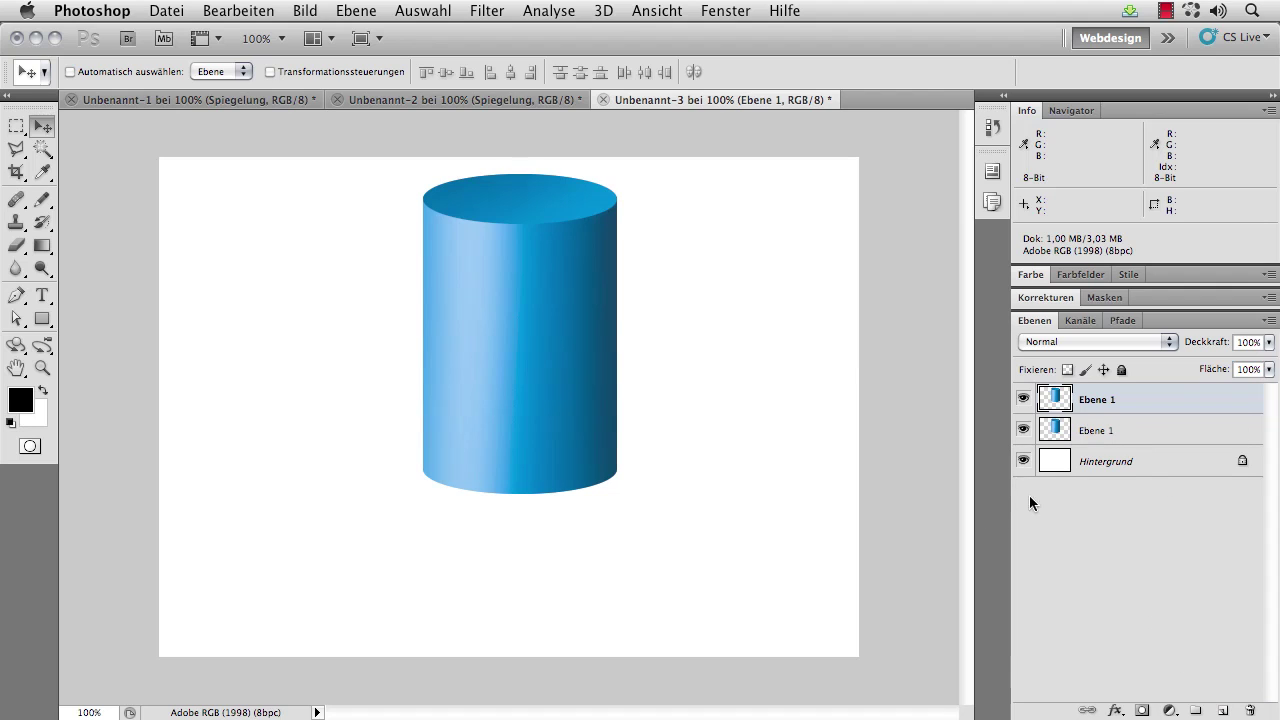
{"action": "double_click", "coordinate": [1098, 398]}
{"action": "type", "text": "Spiegelung"}
{"action": "key", "text": "Return"}
Flip Spiegelung vertically, stack it behind Ebene 1, and move it below the cylinder
{"action": "key", "text": "ctrl+t"}
{"action": "right_click", "coordinate": [556, 249]}
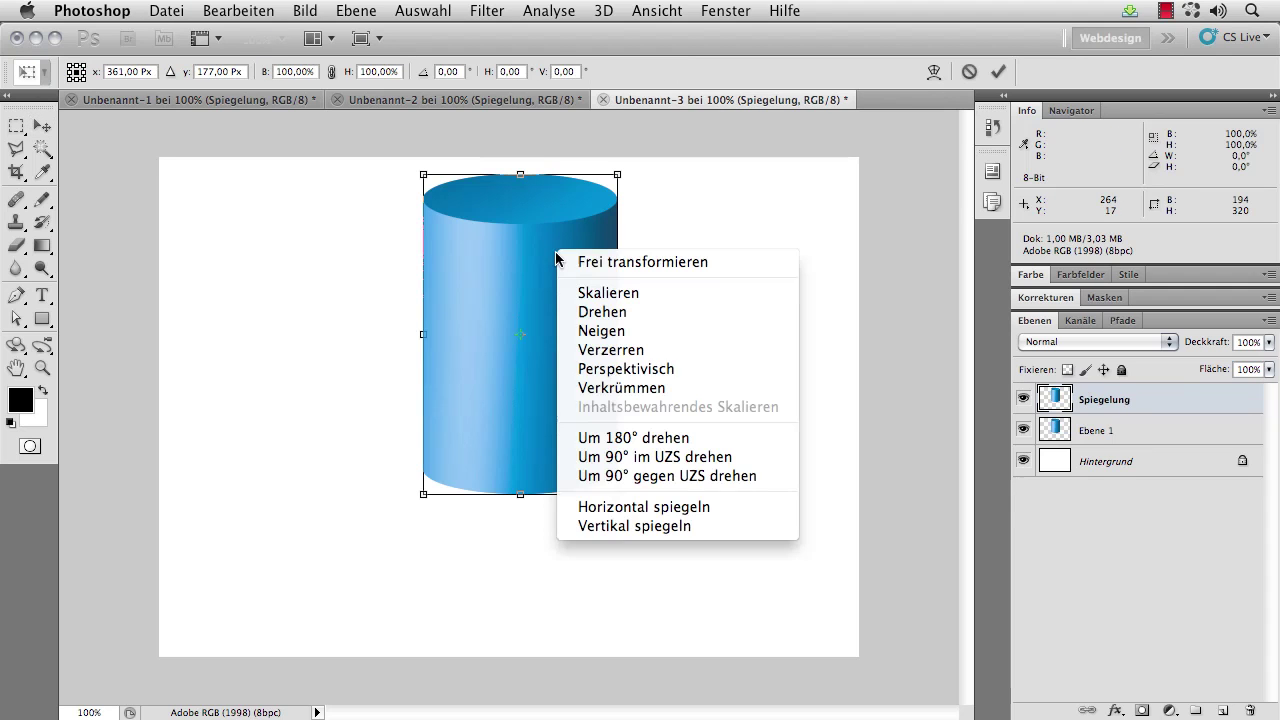
{"action": "left_click", "coordinate": [605, 527]}
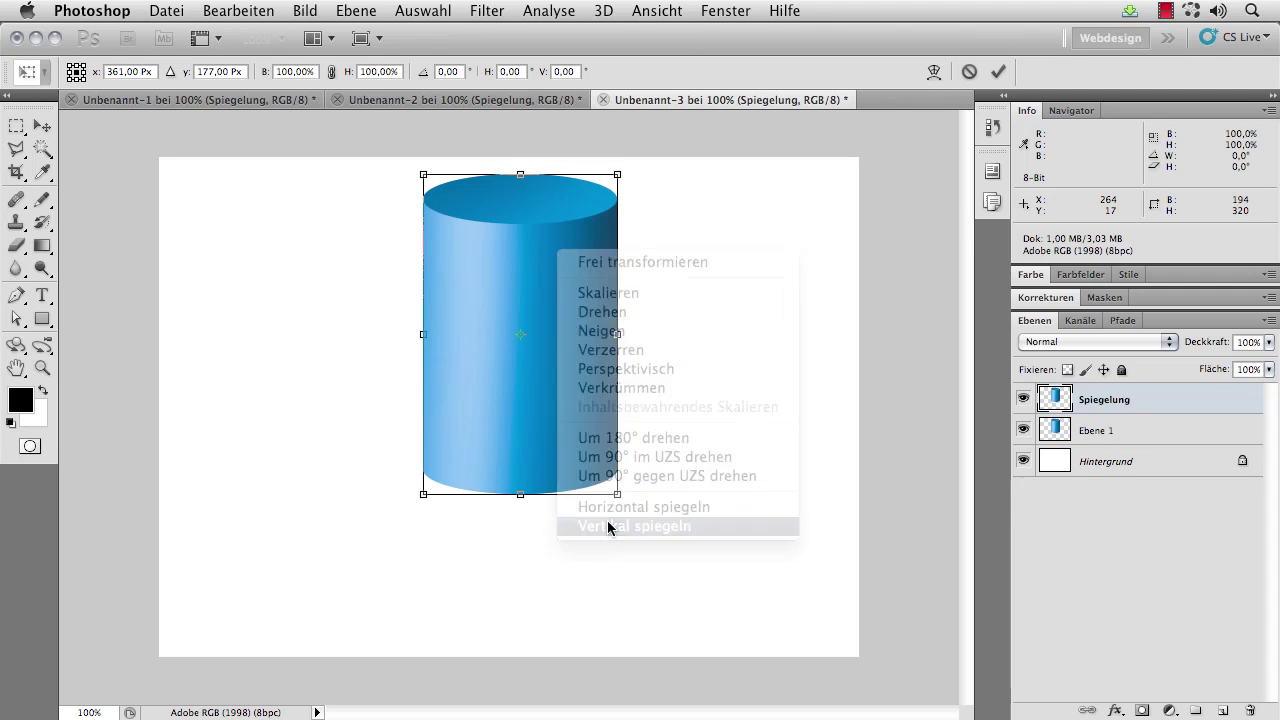
{"action": "key", "text": "Return"}
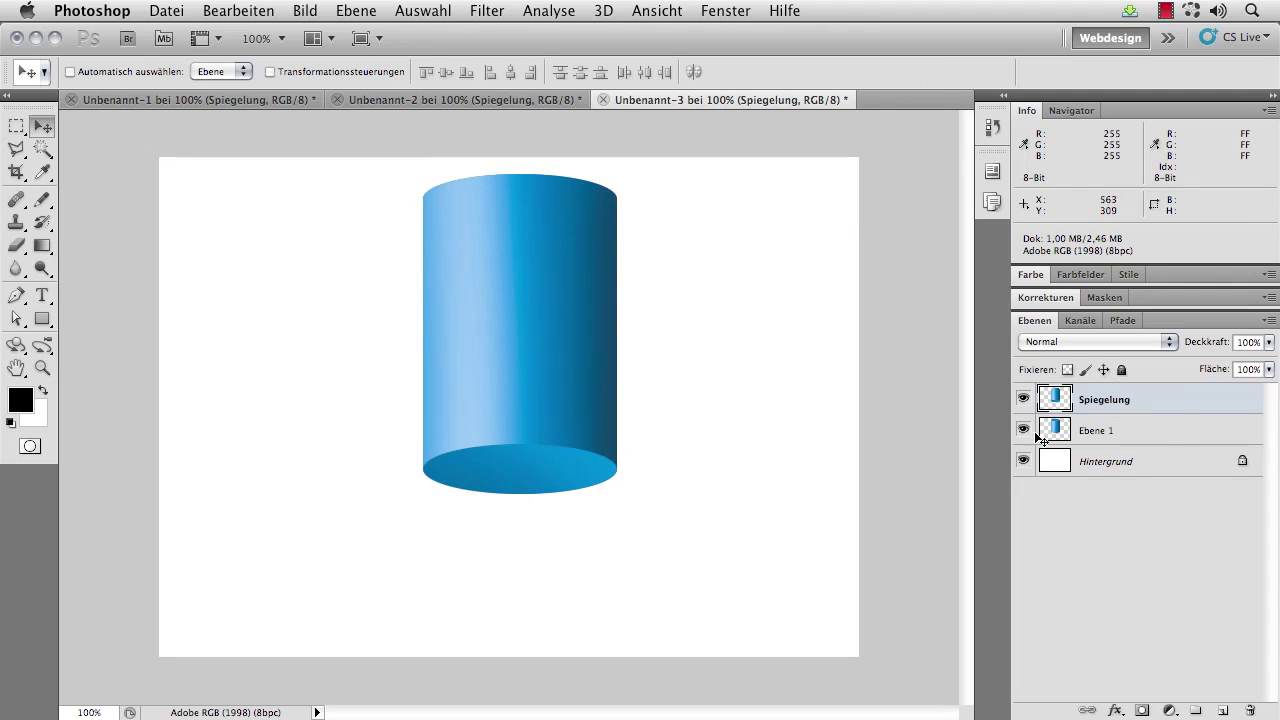
{"action": "left_click_drag", "start_coordinate": [1168, 408], "coordinate": [1160, 450]}
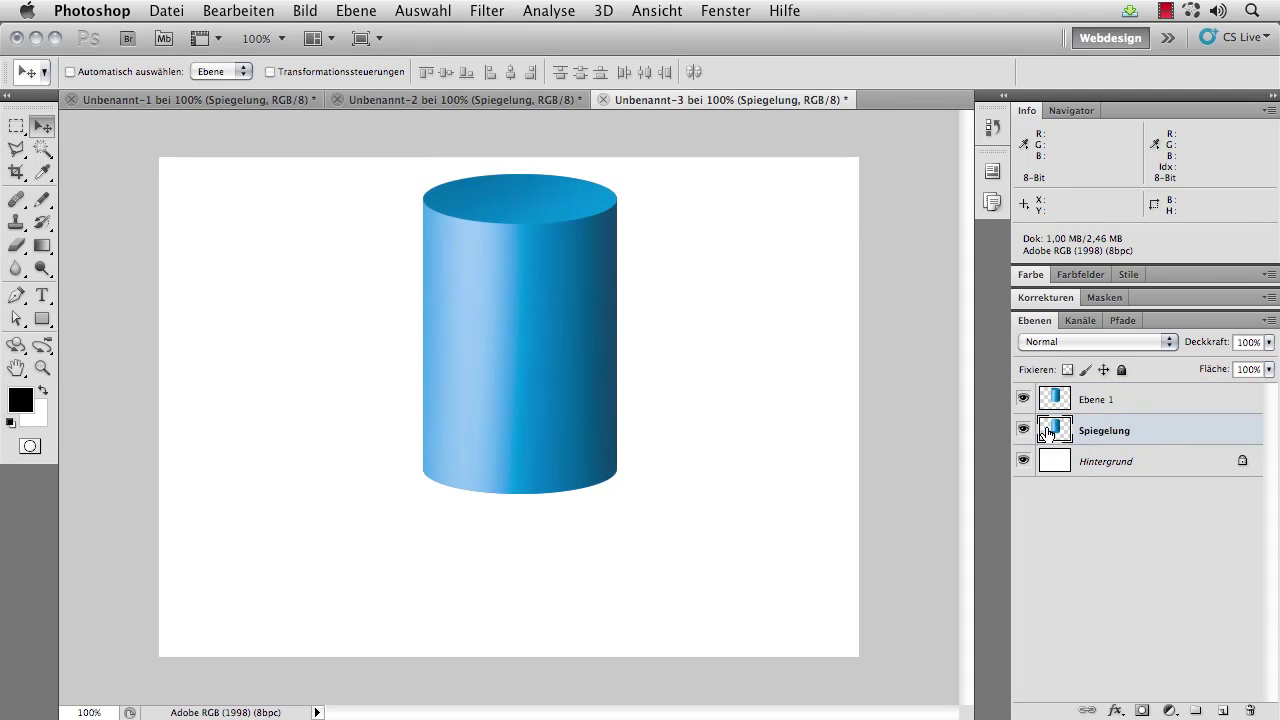
{"action": "left_click_drag", "start_coordinate": [576, 309], "coordinate": [576, 541]}
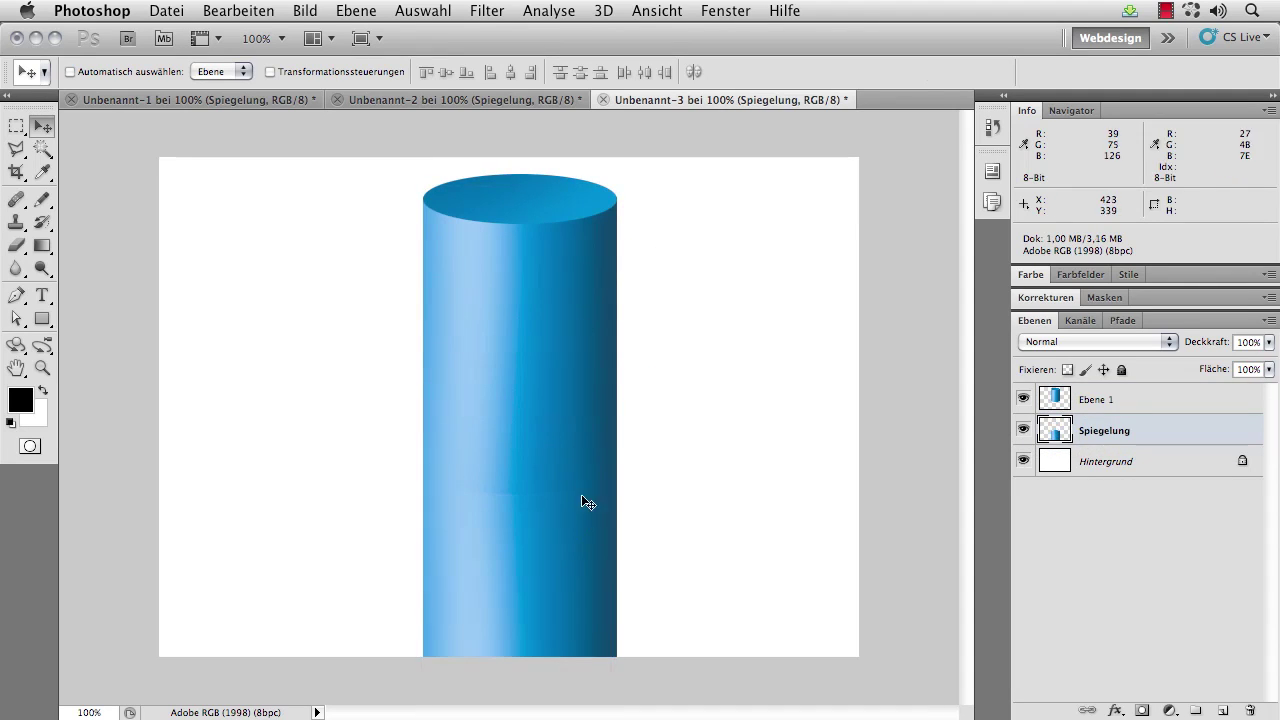
{"action": "left_click_drag", "start_coordinate": [585, 470], "coordinate": [585, 531]}
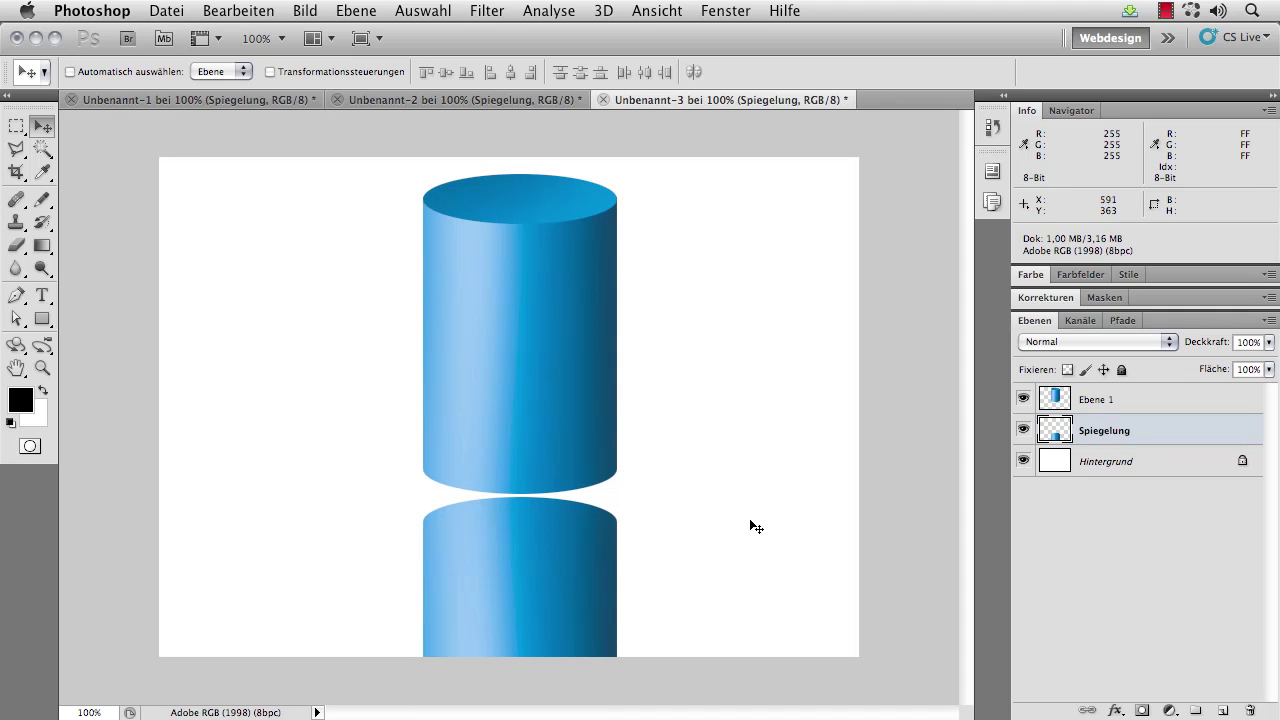
Set Spiegelung to 49% opacity, position it just below the cylinder, and zoom to 136%
{"action": "key", "text": "Up"}
{"action": "key", "text": "Up"}
{"action": "key", "text": "Up"}
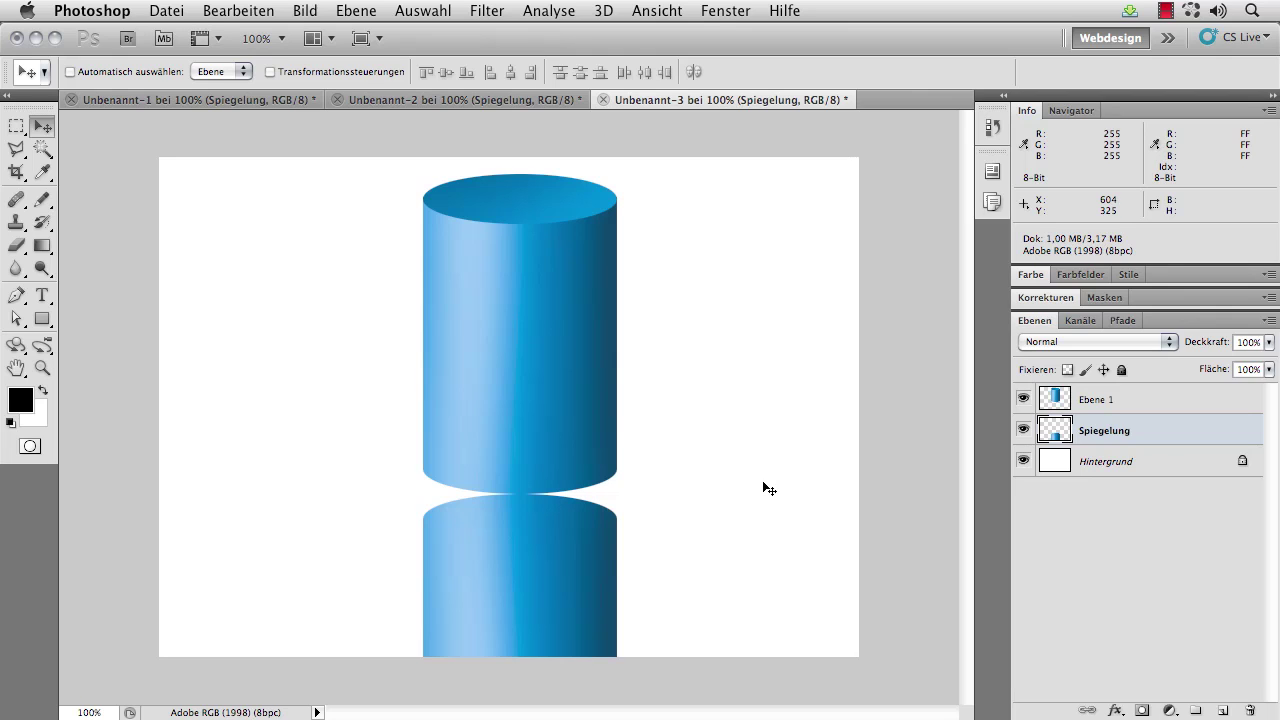
{"action": "left_click_drag", "start_coordinate": [1210, 345], "coordinate": [1165, 350]}
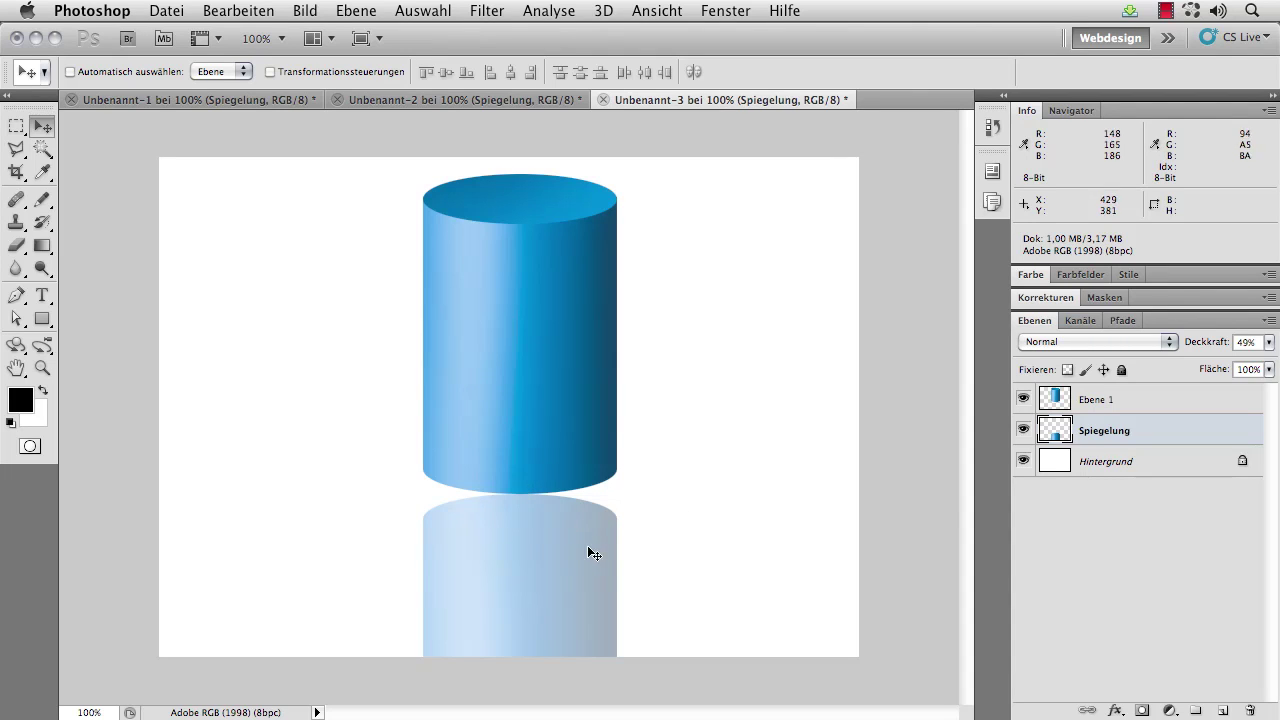
{"action": "key", "text": "shift+Up"}
{"action": "key", "text": "shift+Up"}
{"action": "key", "text": "shift+Up"}
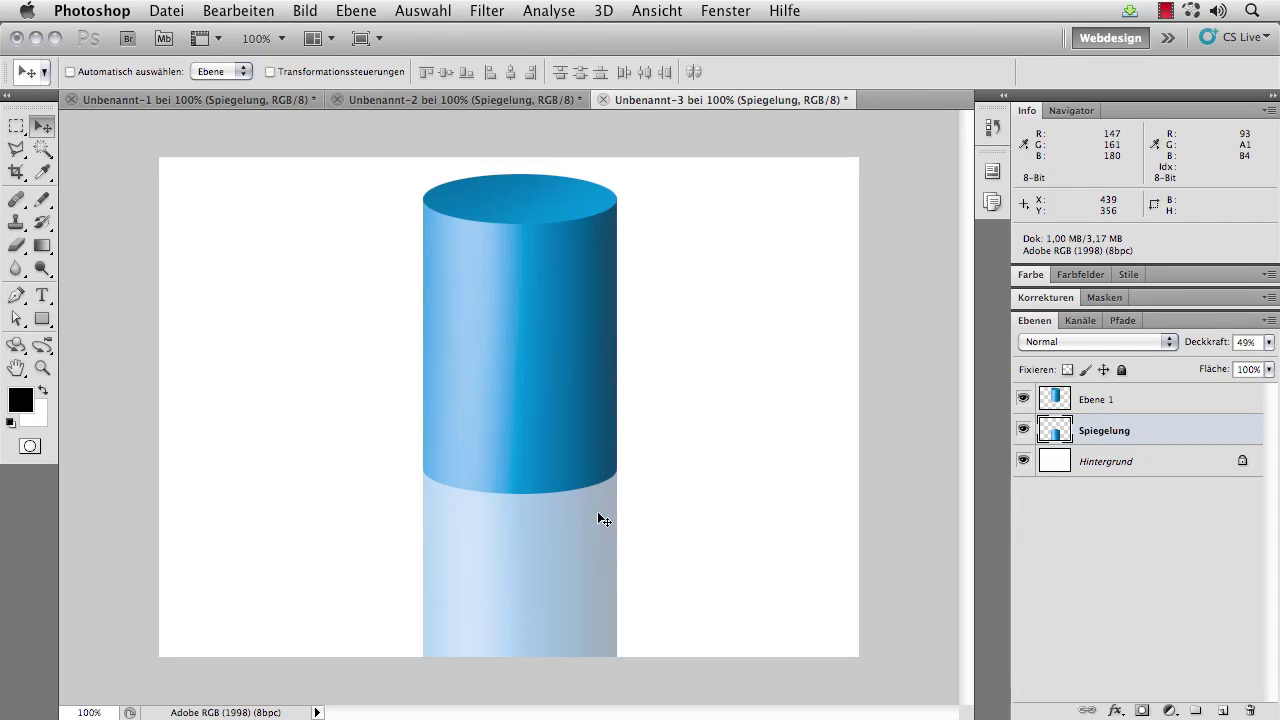
{"action": "left_click_drag", "start_coordinate": [597, 488], "coordinate": [597, 590]}
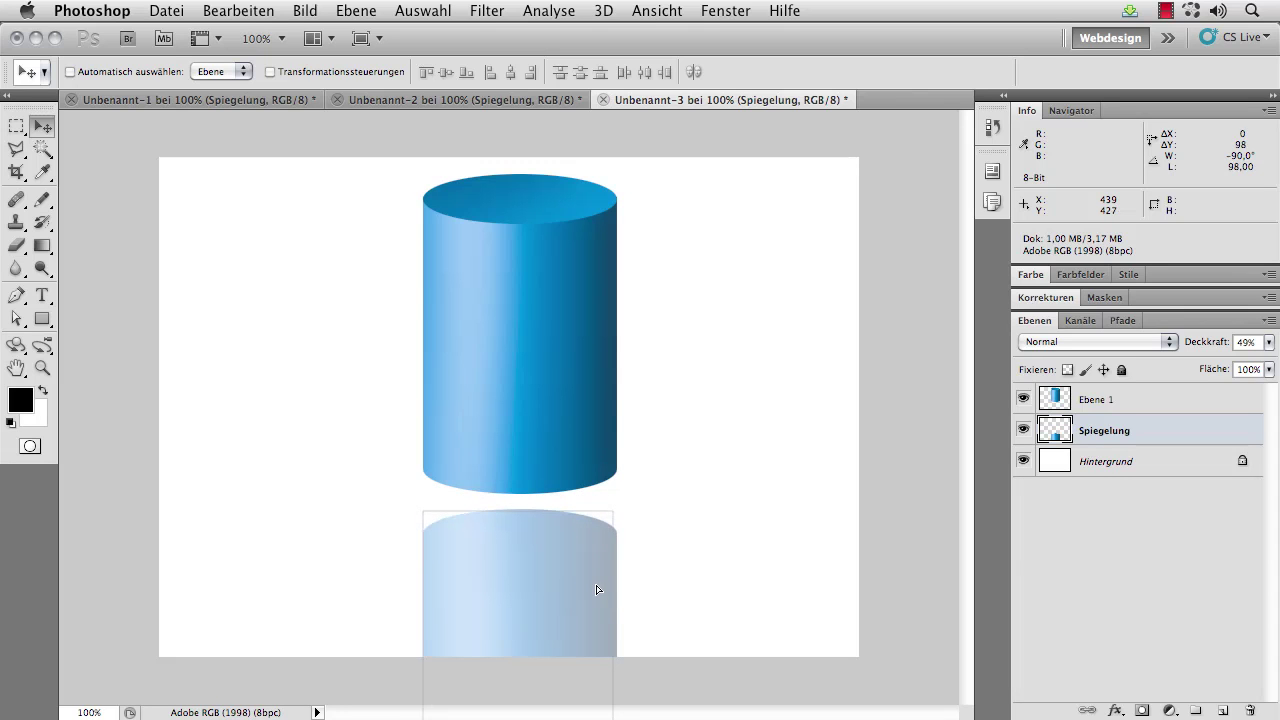
{"action": "key", "text": "z"}
{"action": "left_click_drag", "start_coordinate": [669, 449], "coordinate": [629, 440]}
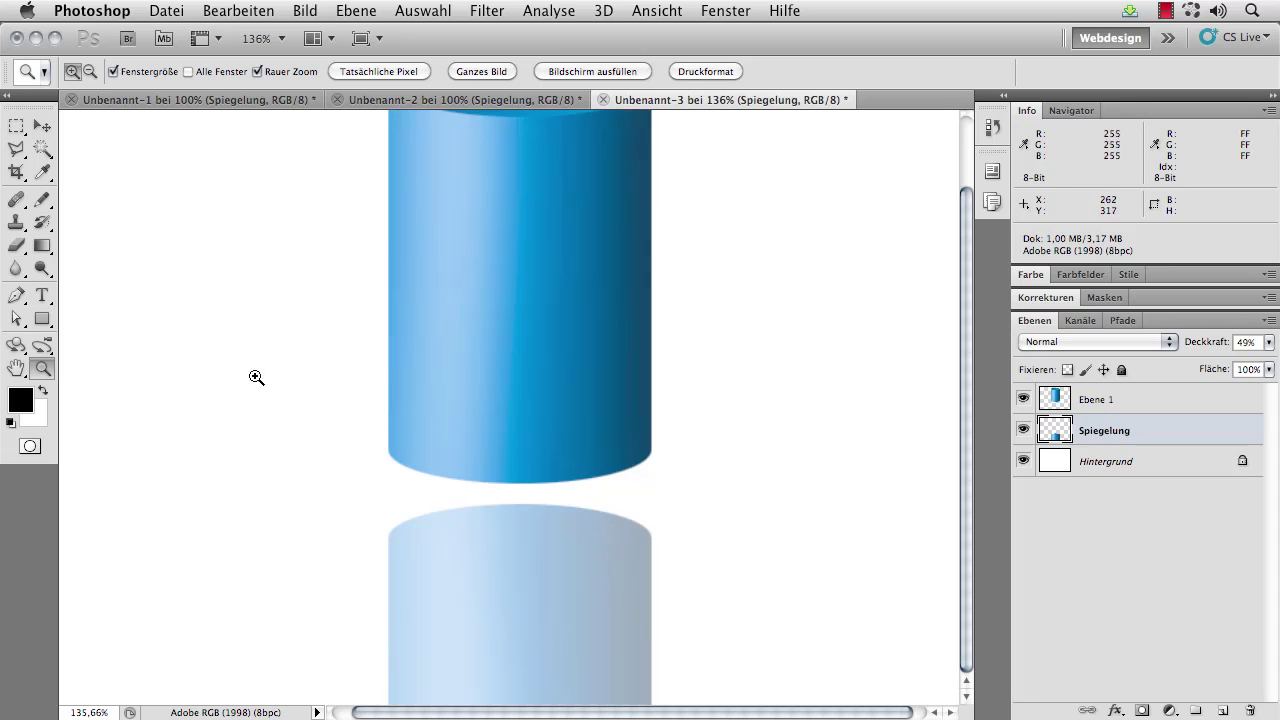
Fill the reflection's top ellipse with grey using an elliptical selection, then return to 100% view
{"action": "left_click_drag", "start_coordinate": [16, 126], "coordinate": [98, 139]}
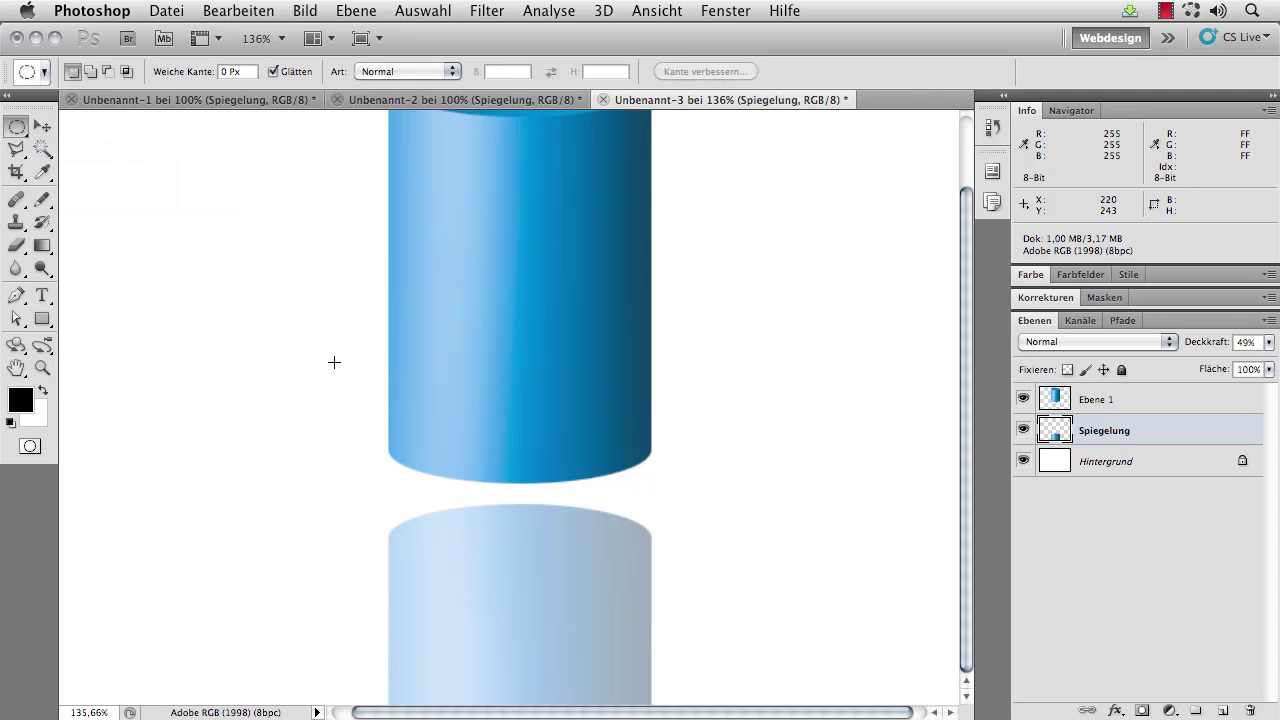
{"action": "left_click_drag", "start_coordinate": [389, 506], "coordinate": [647, 571]}
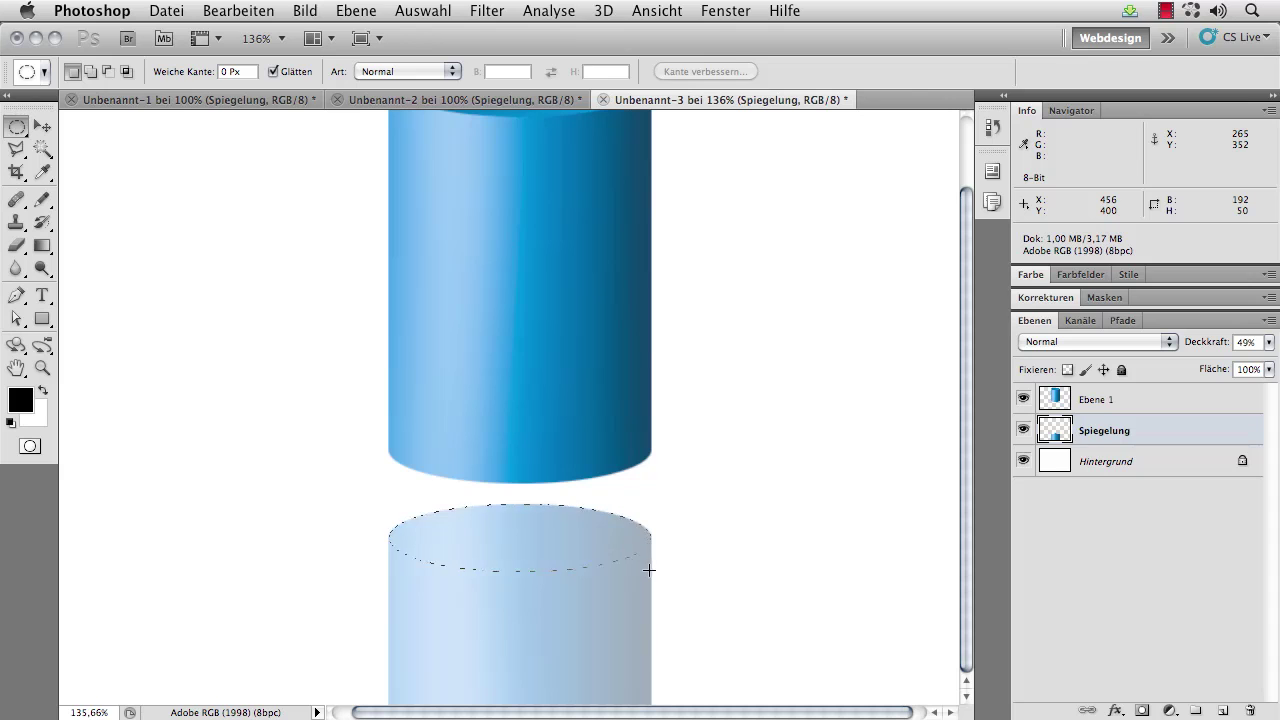
{"action": "left_click_drag", "start_coordinate": [646, 570], "coordinate": [650, 570]}
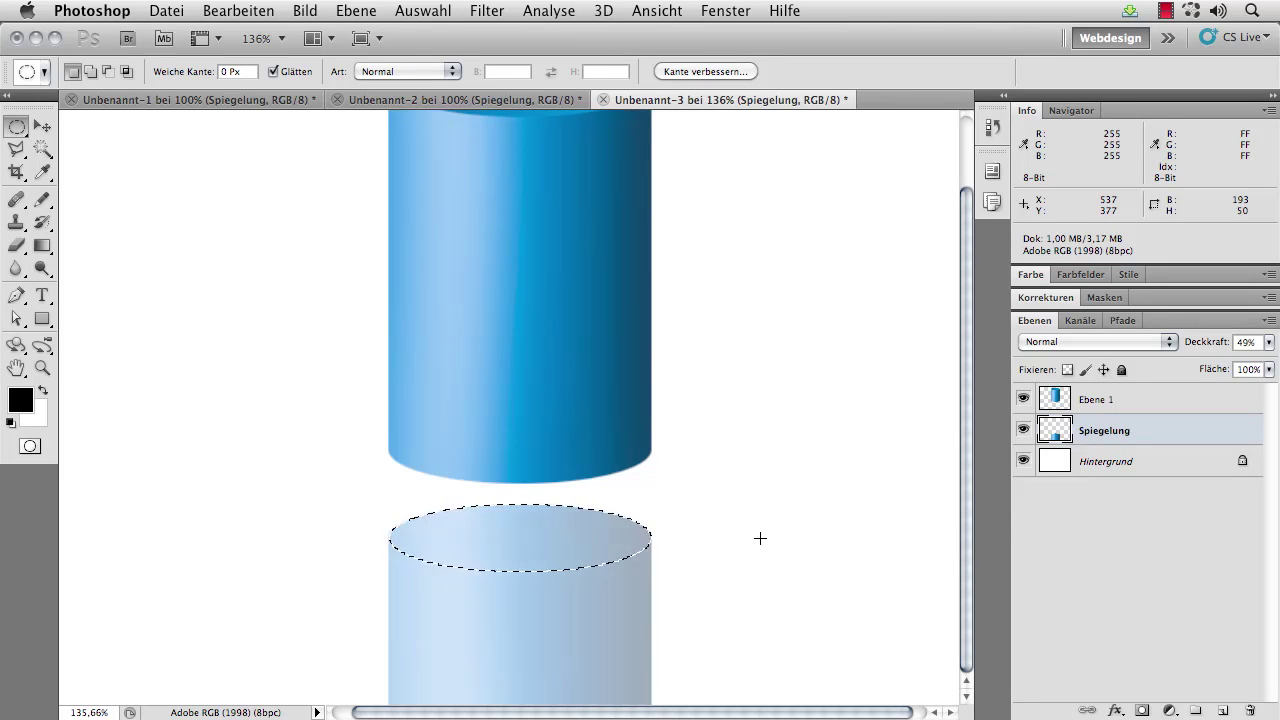
{"action": "key", "text": "alt+BackSpace"}
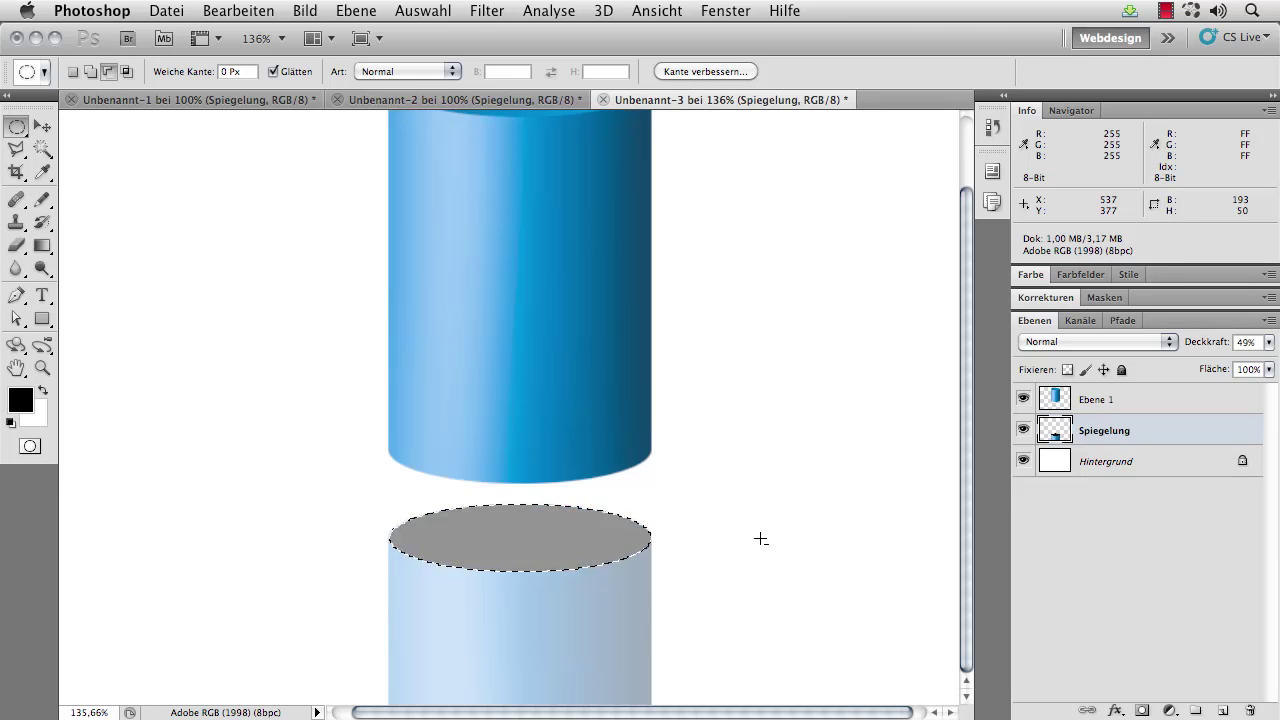
{"action": "key", "text": "ctrl+d"}
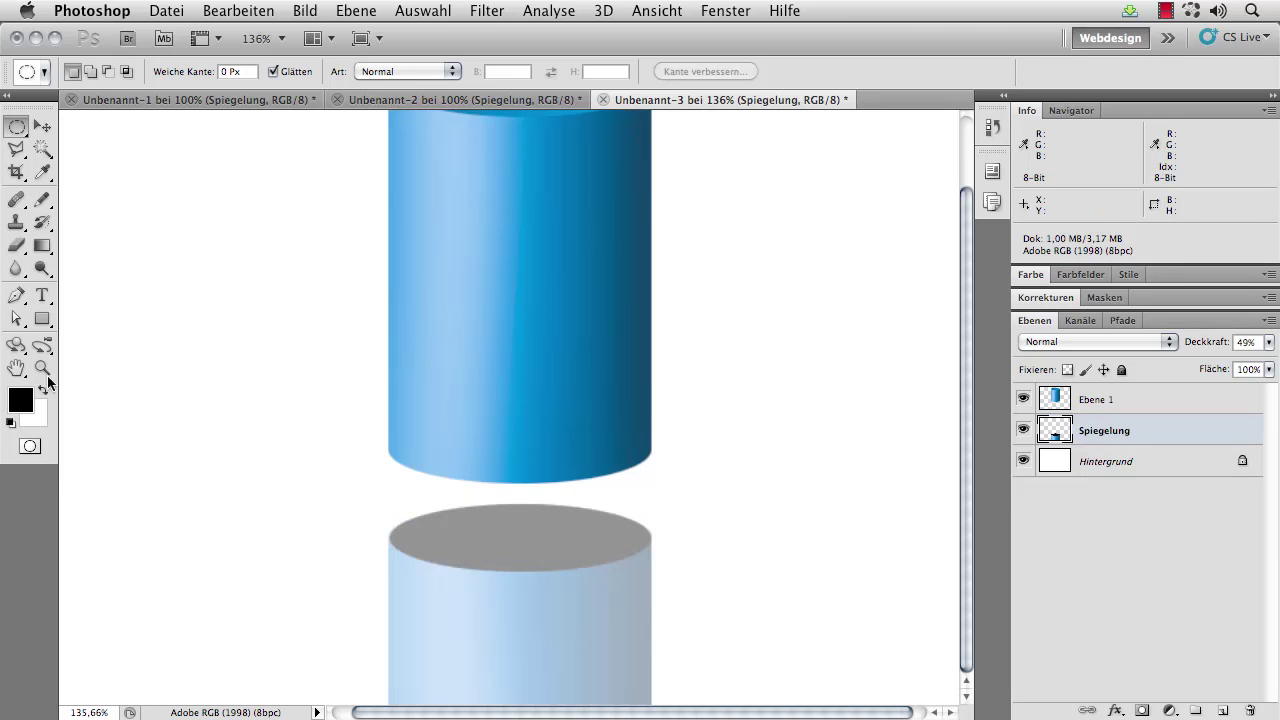
{"action": "double_click", "coordinate": [42, 368]}
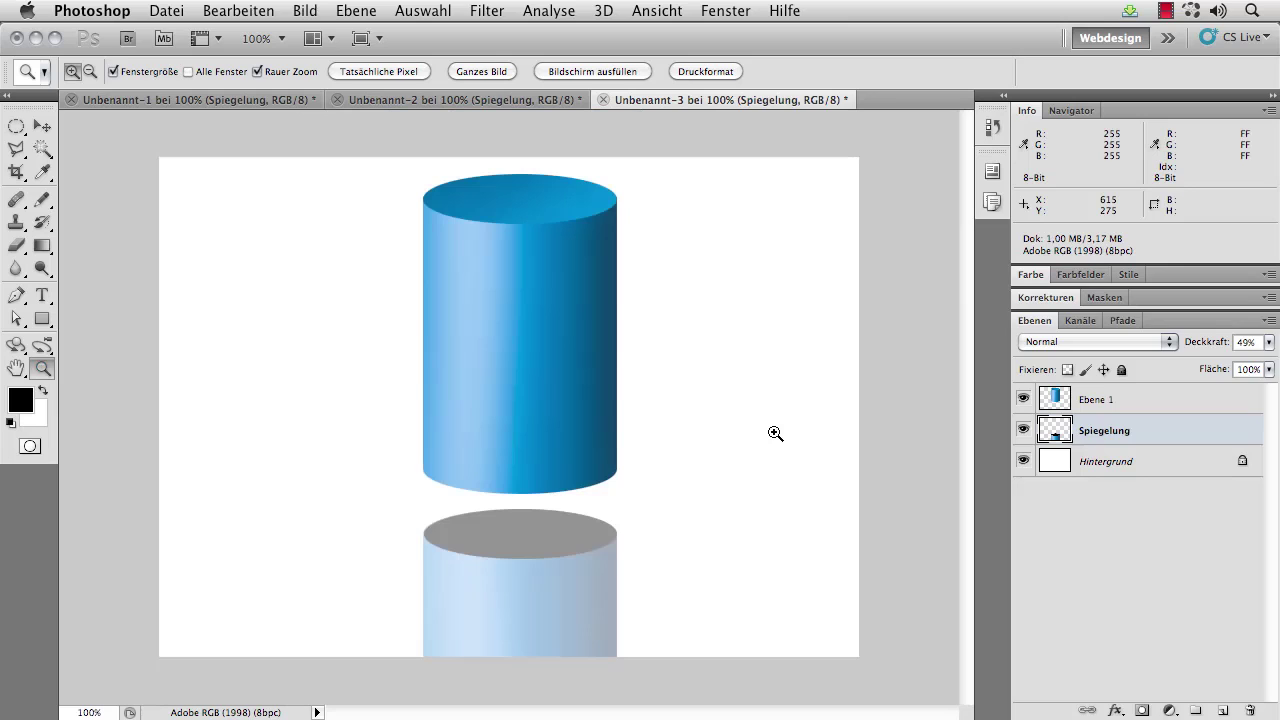